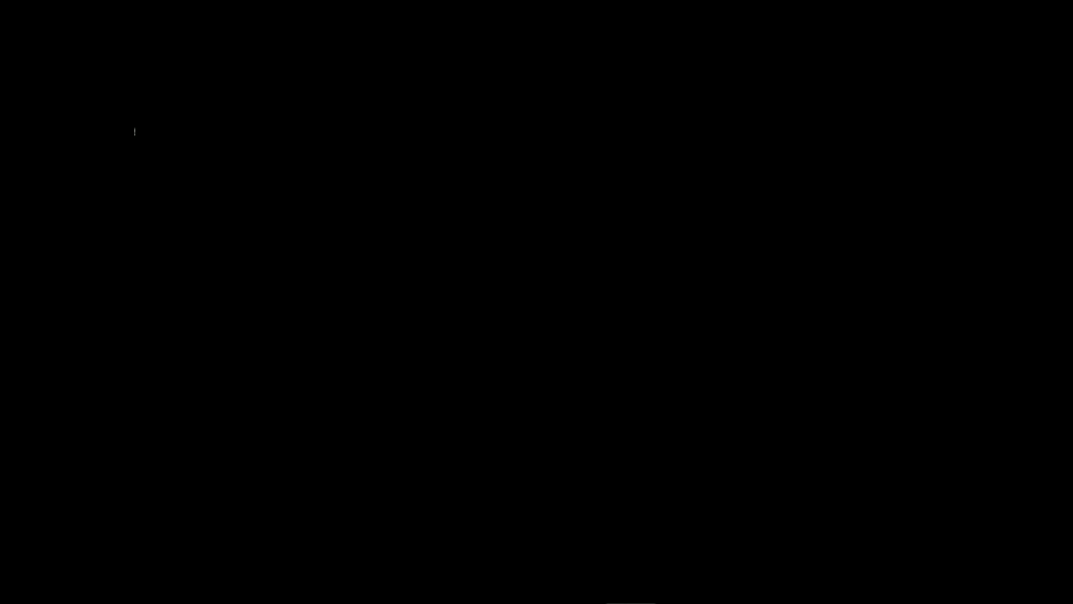
# Enter the logon password in the Welcome dialog to reach Program Manager.
pyautogui.write('********')
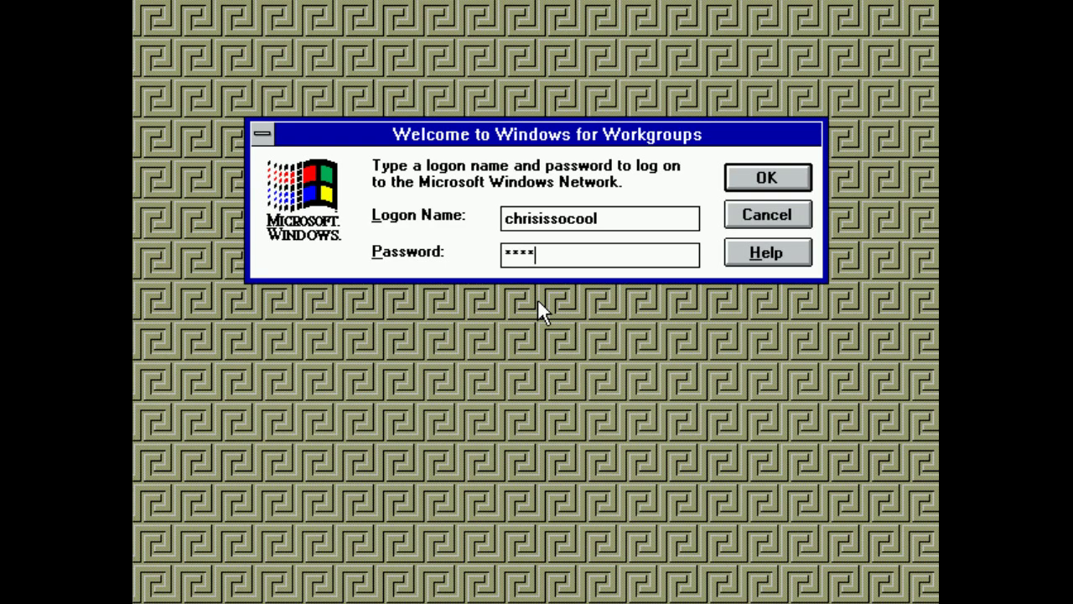
pyautogui.press('Return')
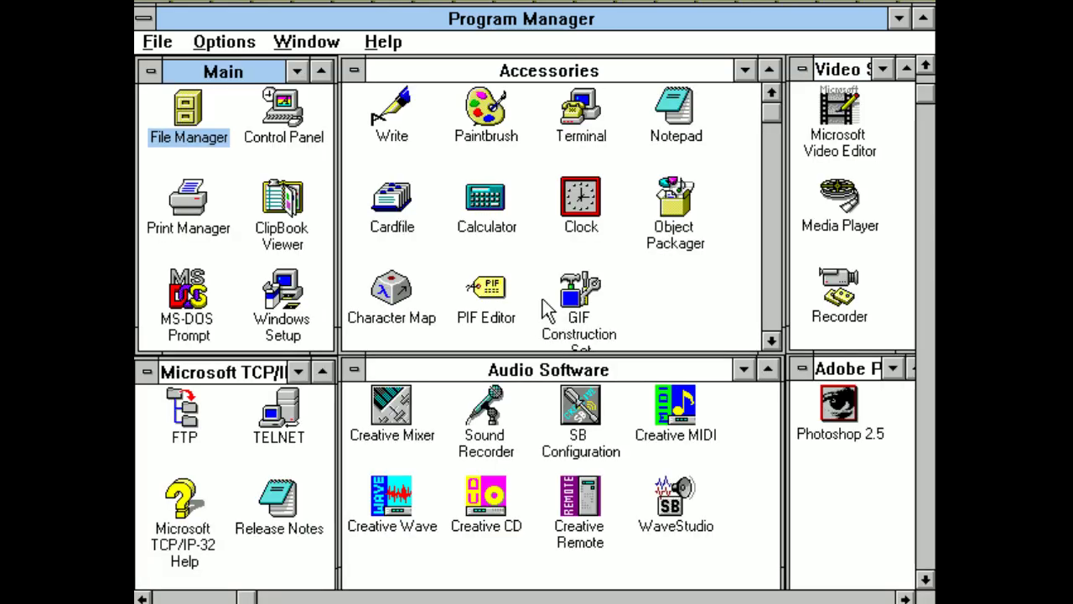
# Launch VidEdit and open wvd_001.avi from the chriss~1 video folder.
pyautogui.doubleClick(862, 153)
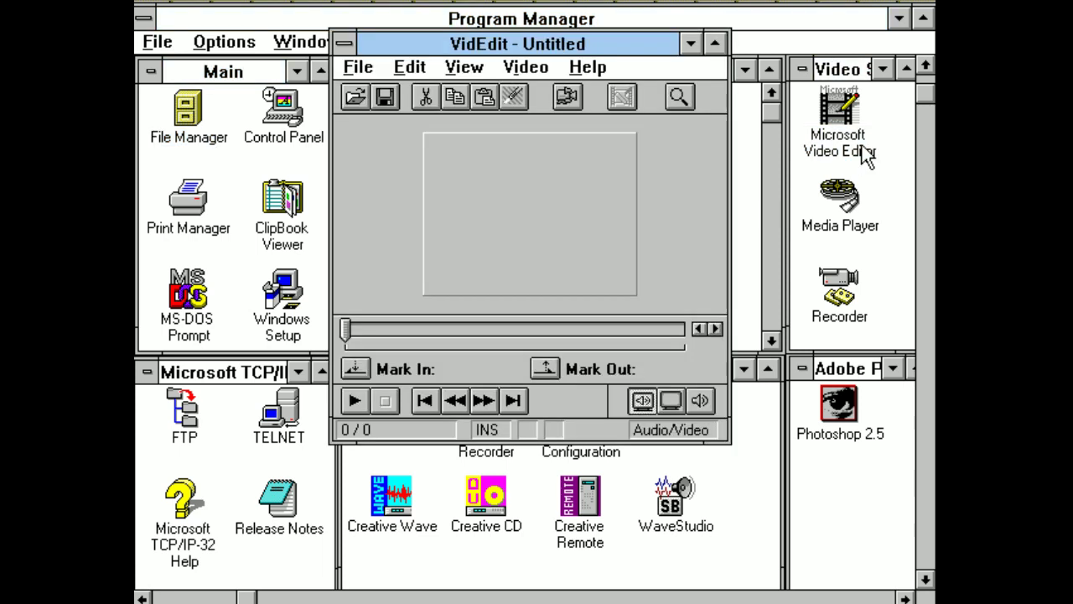
pyautogui.click(570, 105)
pyautogui.click(361, 94)
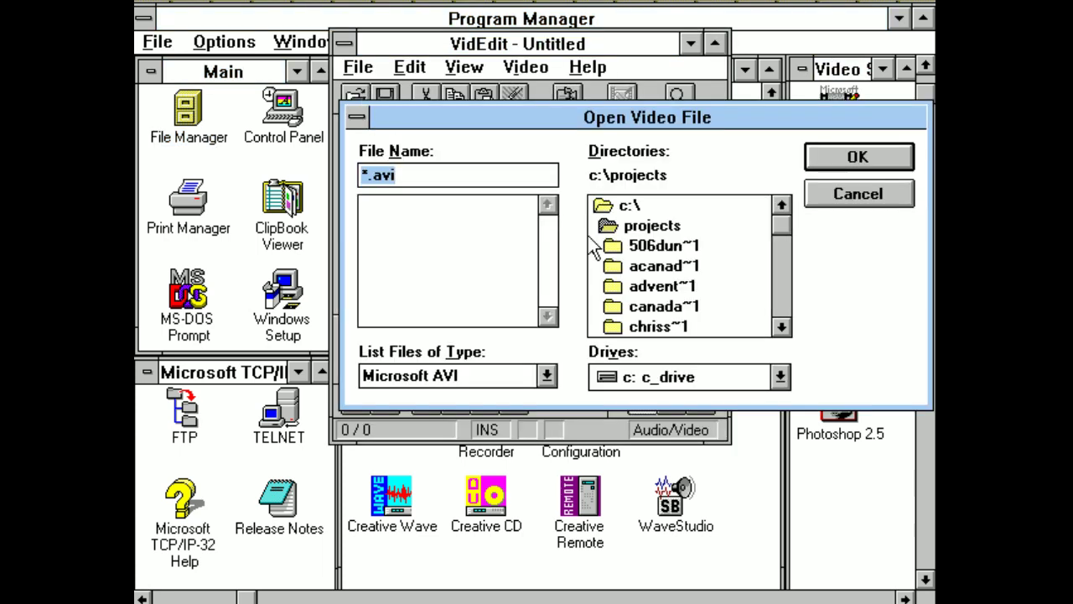
pyautogui.doubleClick(687, 328)
pyautogui.doubleClick(655, 287)
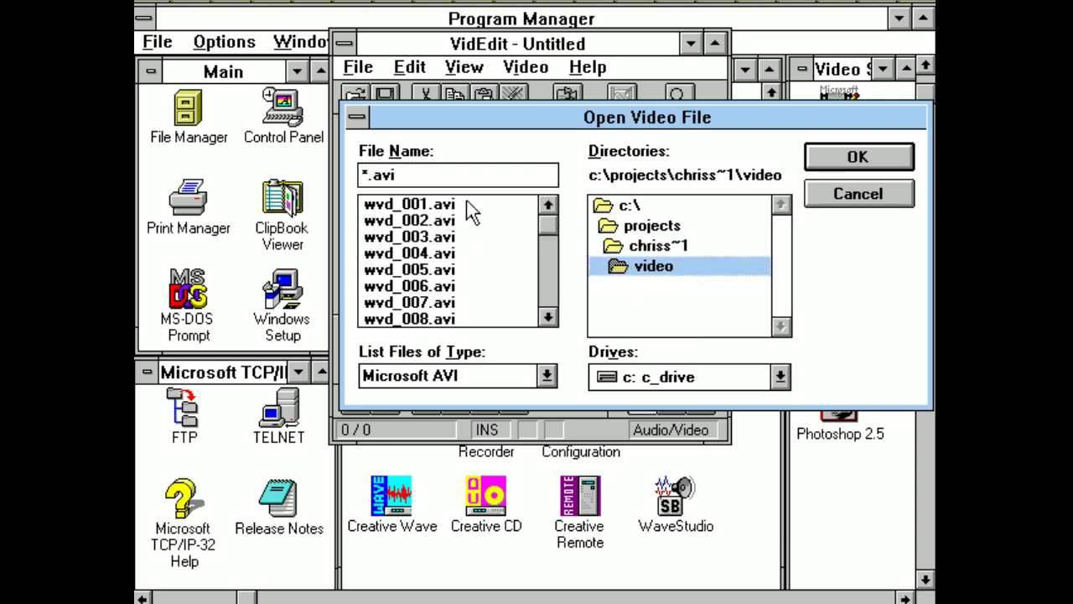
pyautogui.doubleClick(468, 203)
# Cut frames 0–12 and everything after frame 11, leaving 11 frames, and save WVD_001.AVI.
pyautogui.moveTo(404, 440); pyautogui.dragTo(335, 431)
pyautogui.click(354, 473)
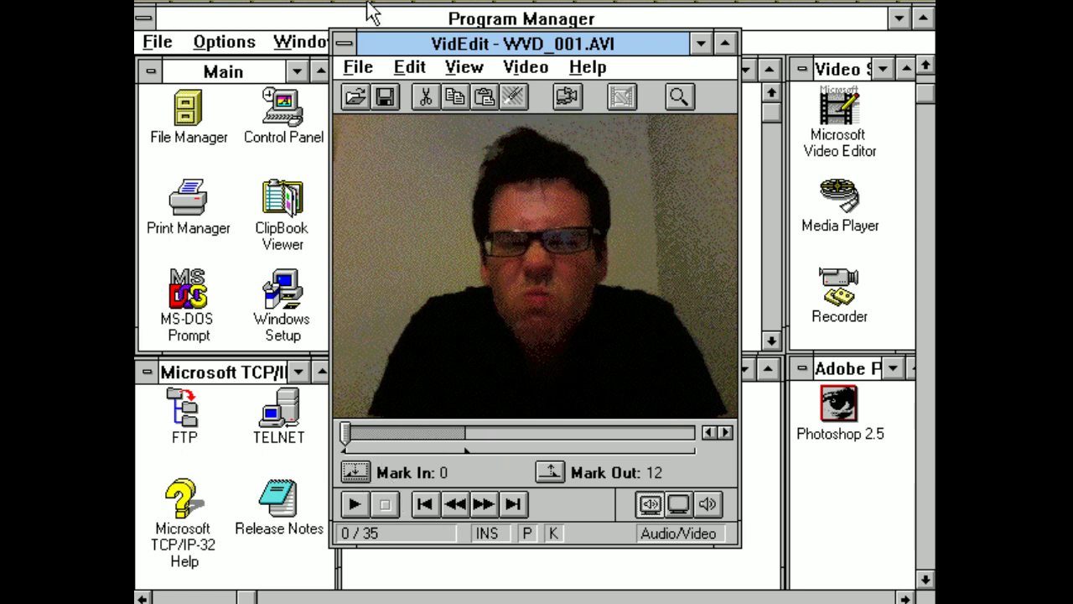
pyautogui.click(424, 98)
pyautogui.moveTo(347, 436); pyautogui.dragTo(512, 434)
pyautogui.click(354, 473)
pyautogui.click(513, 503)
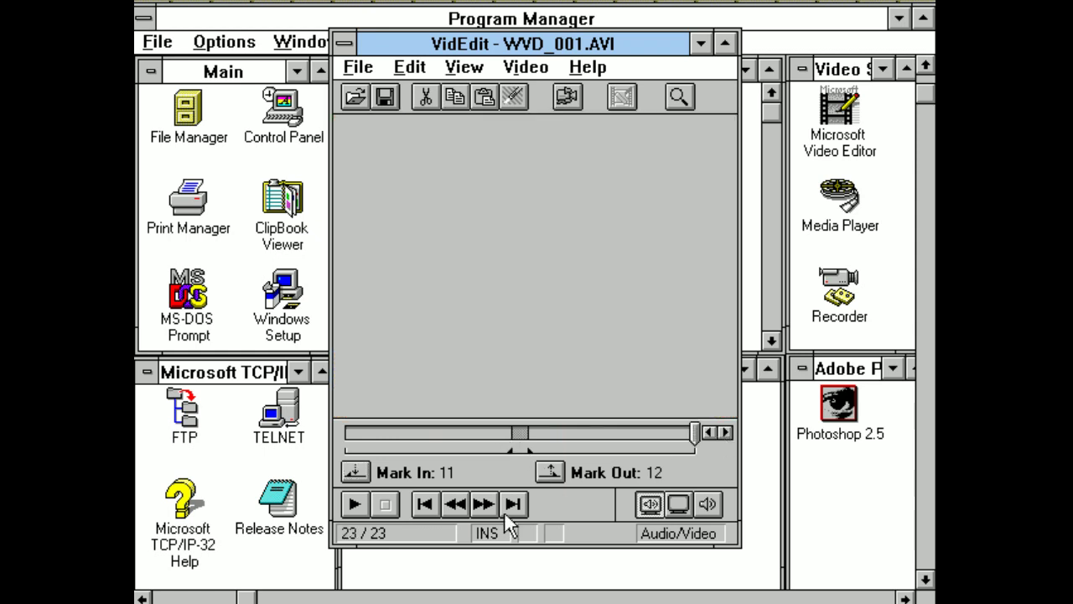
pyautogui.click(552, 473)
pyautogui.click(425, 96)
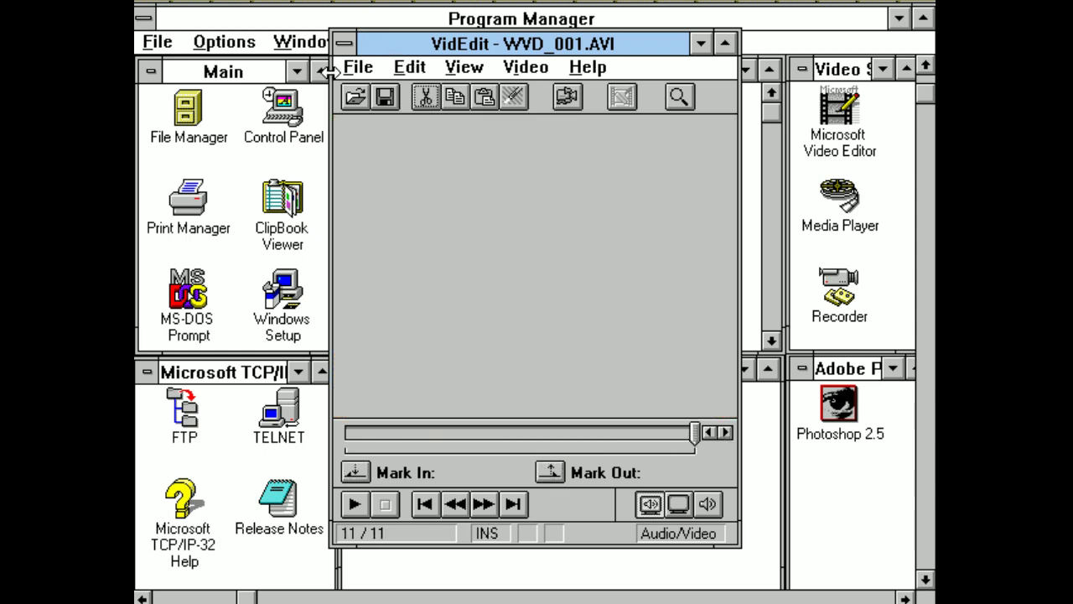
pyautogui.click(383, 98)
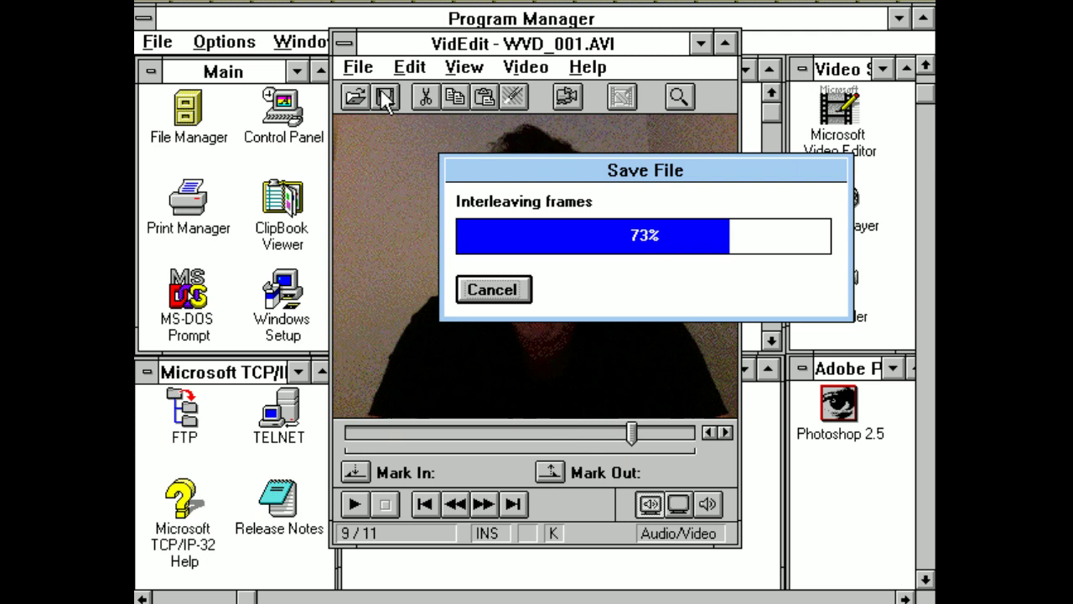
pyautogui.click(356, 98)
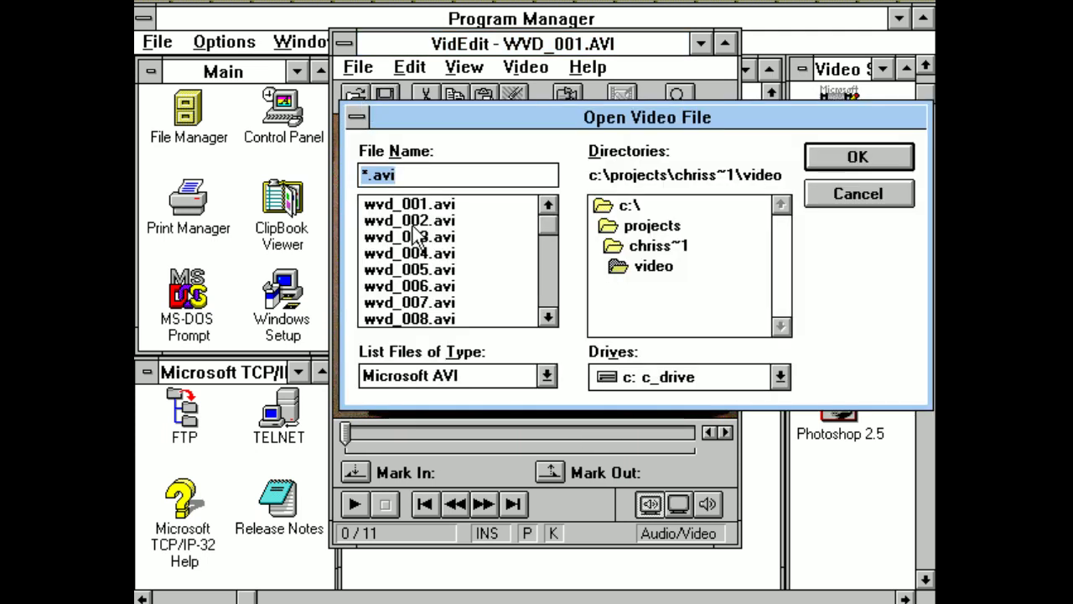
# Open wvd_002.avi, cut its opening frames and everything after frame 9, and save it.
pyautogui.doubleClick(410, 222)
pyautogui.moveTo(368, 430); pyautogui.dragTo(346, 433)
pyautogui.click(555, 472)
pyautogui.click(354, 472)
pyautogui.click(415, 96)
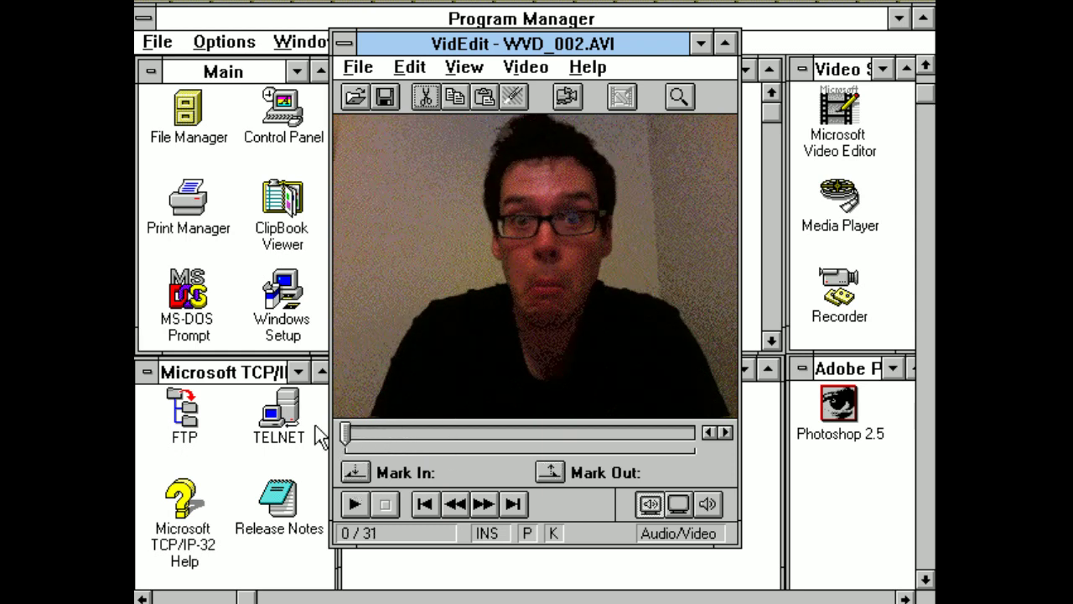
pyautogui.moveTo(348, 436); pyautogui.dragTo(796, 434)
pyautogui.click(353, 473)
pyautogui.click(551, 472)
pyautogui.click(425, 96)
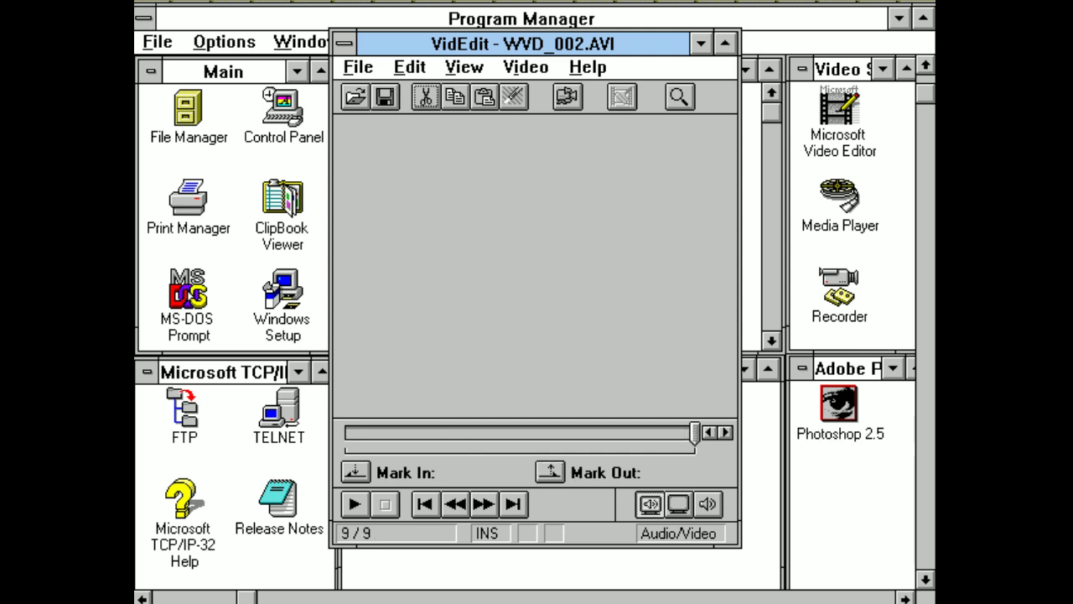
pyautogui.click(385, 97)
# Reopen WVD_001.AVI, insert the trimmed second clip at its end, and play the result.
pyautogui.click(356, 96)
pyautogui.press('Escape')
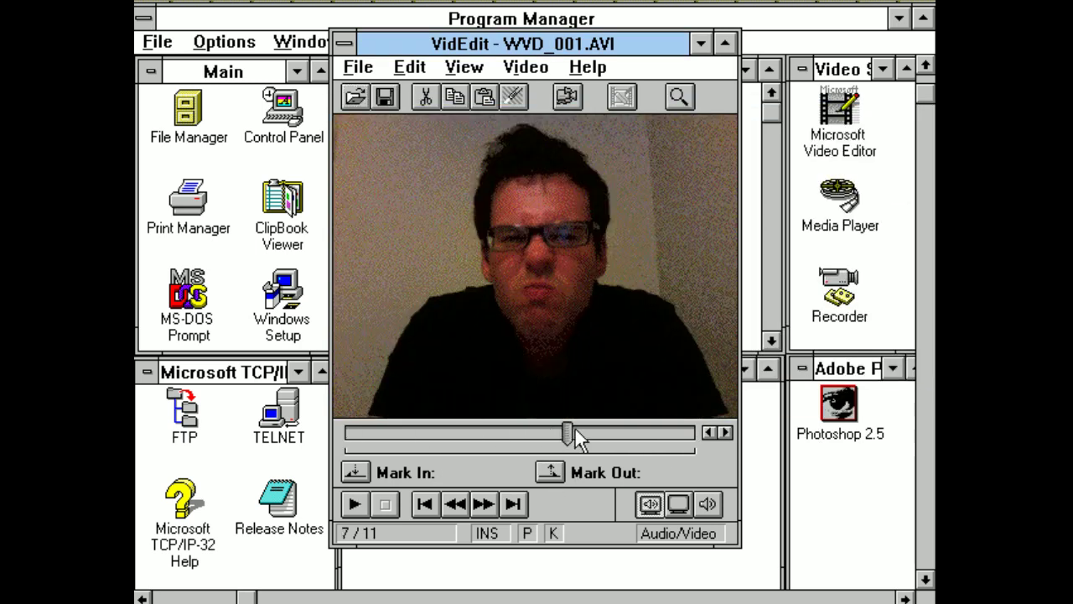
pyautogui.moveTo(576, 428); pyautogui.dragTo(688, 430)
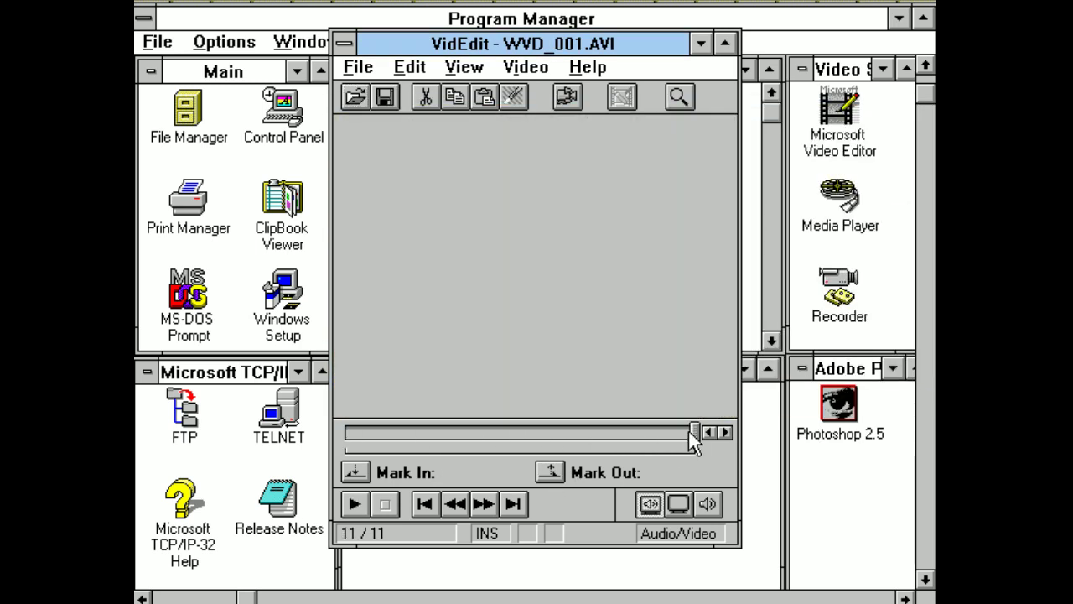
pyautogui.click(355, 67)
pyautogui.click(369, 212)
pyautogui.doubleClick(445, 220)
pyautogui.moveTo(368, 435); pyautogui.dragTo(348, 435)
pyautogui.click(356, 503)
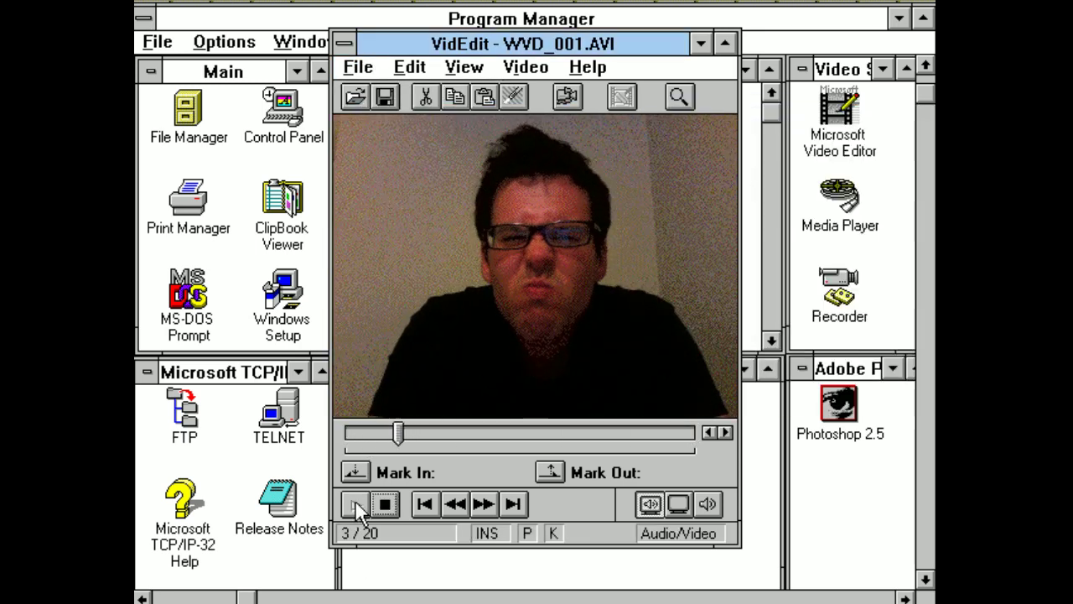
# Save the combined 67-frame video as FILENAME.AVI.
pyautogui.click(358, 67)
pyautogui.click(376, 156)
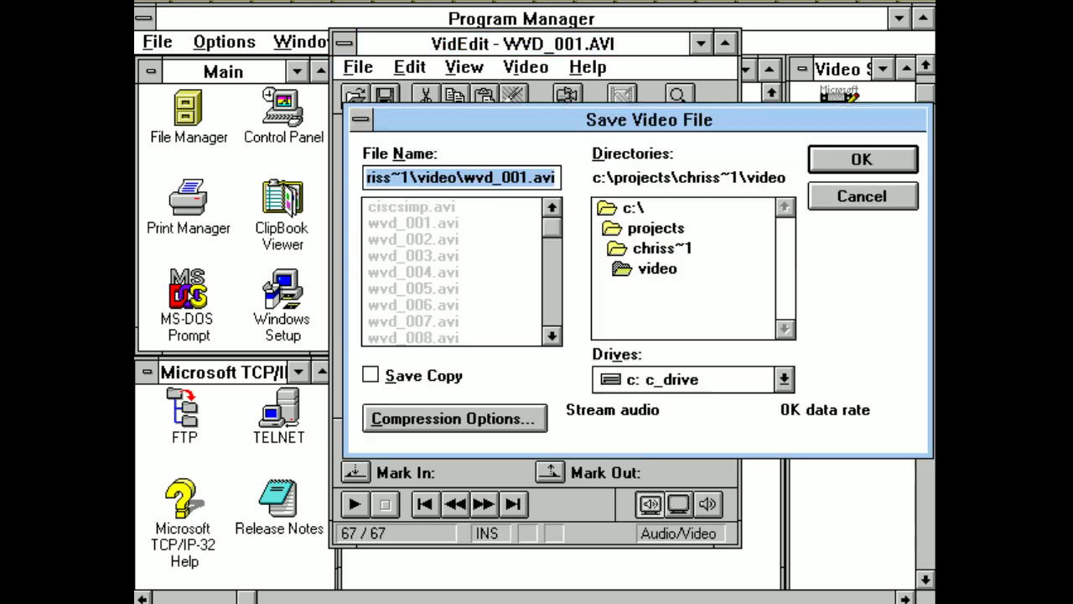
pyautogui.write('filename')
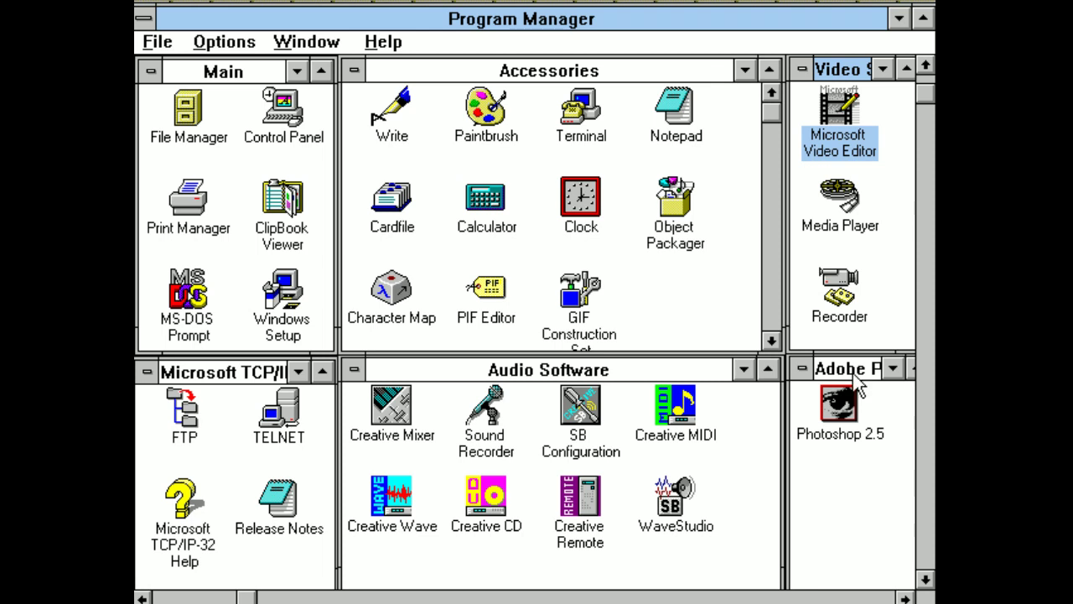
# Launch Photoshop 2.5 and create a new 1280×720 pixel image.
pyautogui.doubleClick(831, 400)
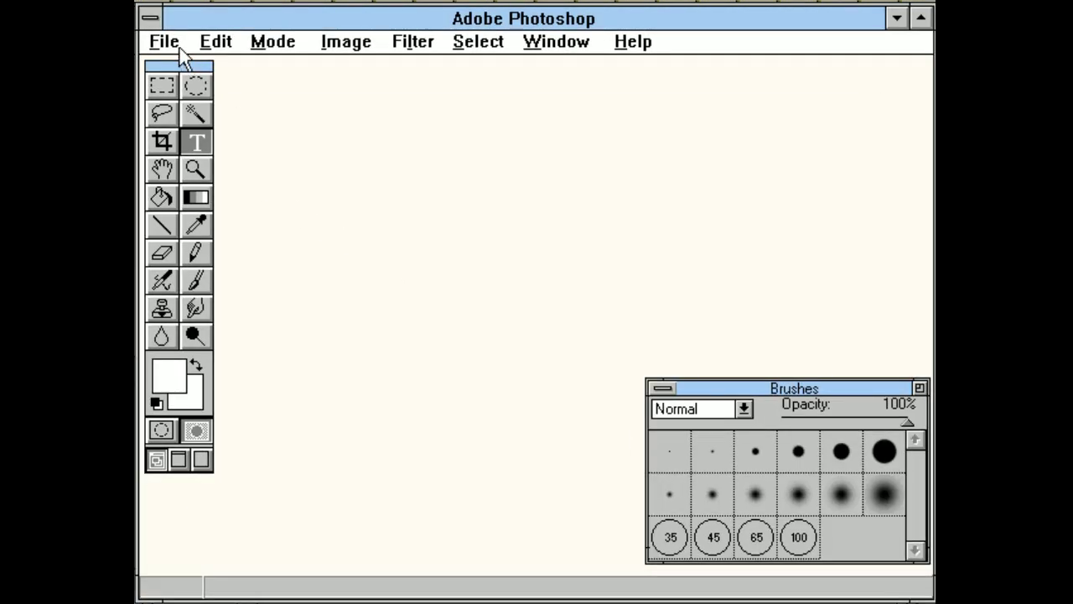
pyautogui.click(180, 48)
pyautogui.click(180, 63)
pyautogui.click(551, 280)
pyautogui.click(551, 293)
pyautogui.click(554, 308)
pyautogui.click(541, 329)
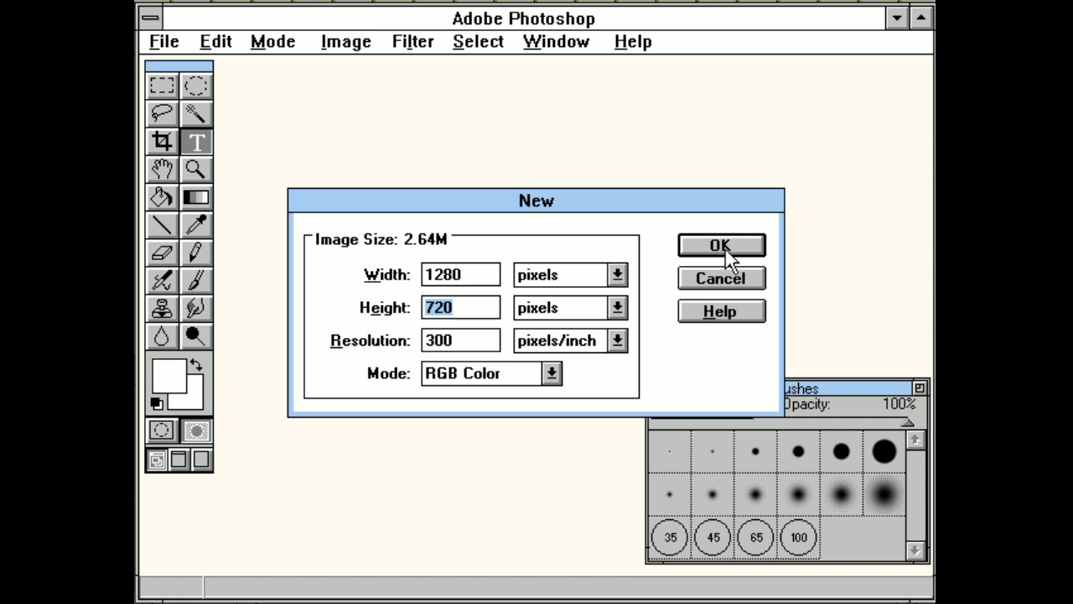
pyautogui.click(722, 248)
# Set a blue foreground and place the title CHRISISSOCOOL in the Jazz font.
pyautogui.click(180, 378)
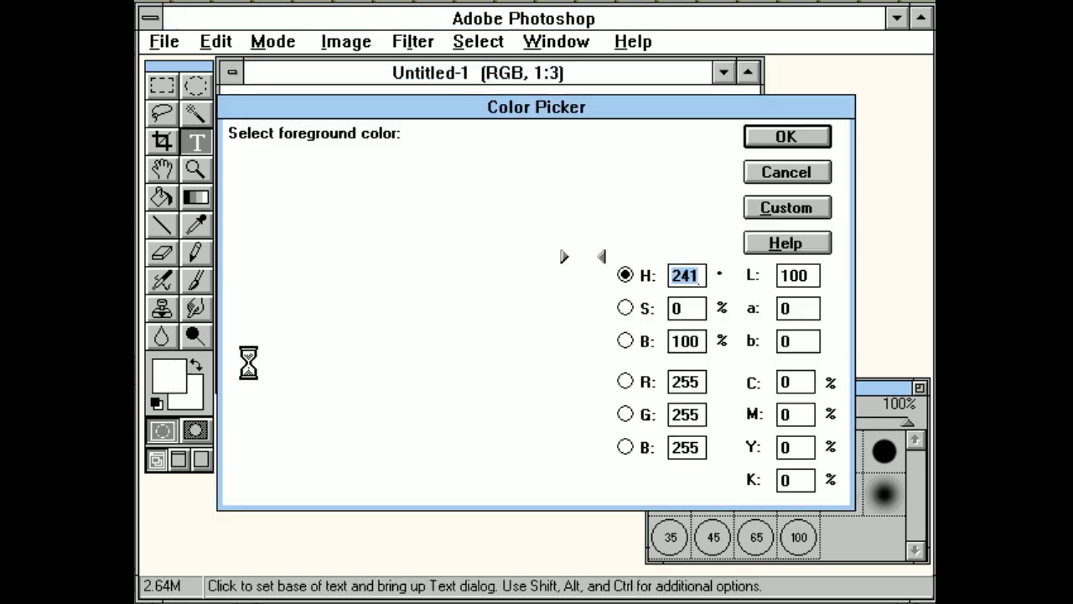
pyautogui.click(438, 171)
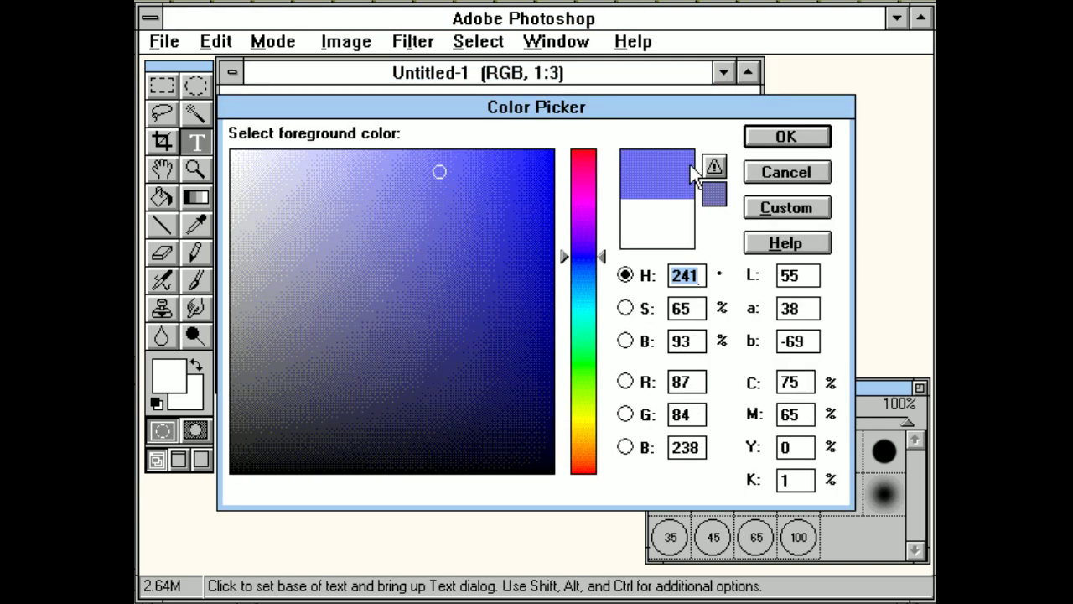
pyautogui.click(812, 134)
pyautogui.click(374, 353)
pyautogui.write('CHRISISSOCOOL')
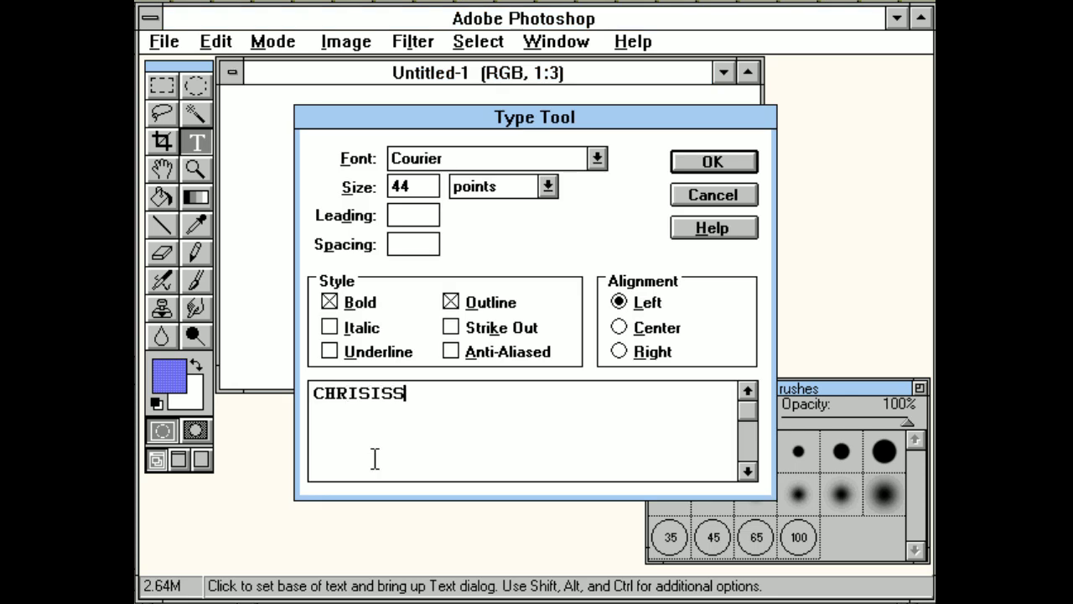
pyautogui.click(597, 159)
pyautogui.click(503, 213)
pyautogui.click(698, 161)
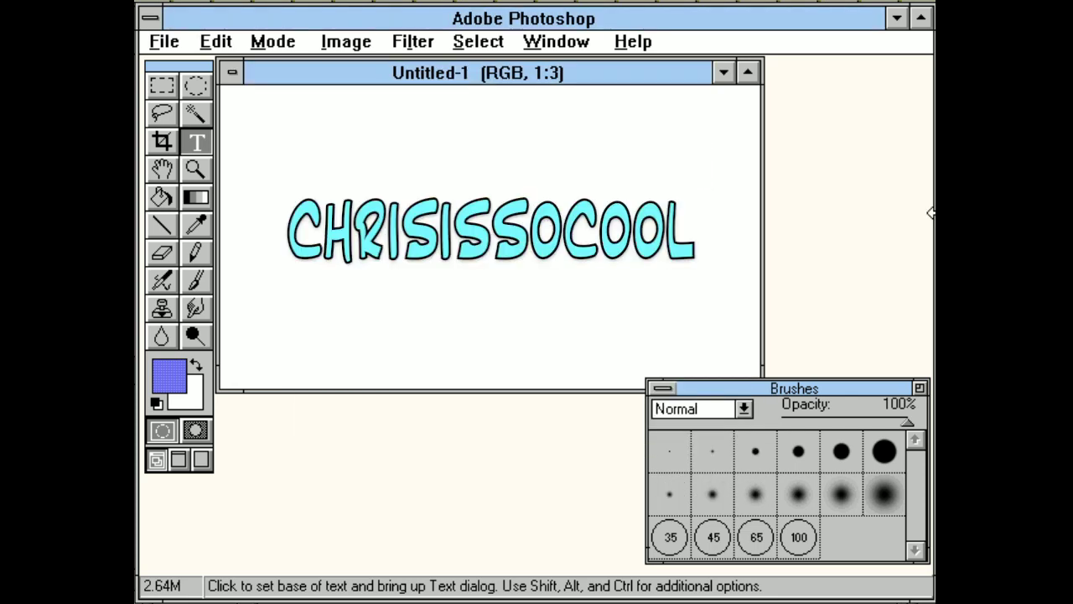
# Save the image as TITLE2.BMP in the chriss~1 folder and quit Photoshop.
pyautogui.click(165, 41)
pyautogui.click(168, 209)
pyautogui.doubleClick(561, 377)
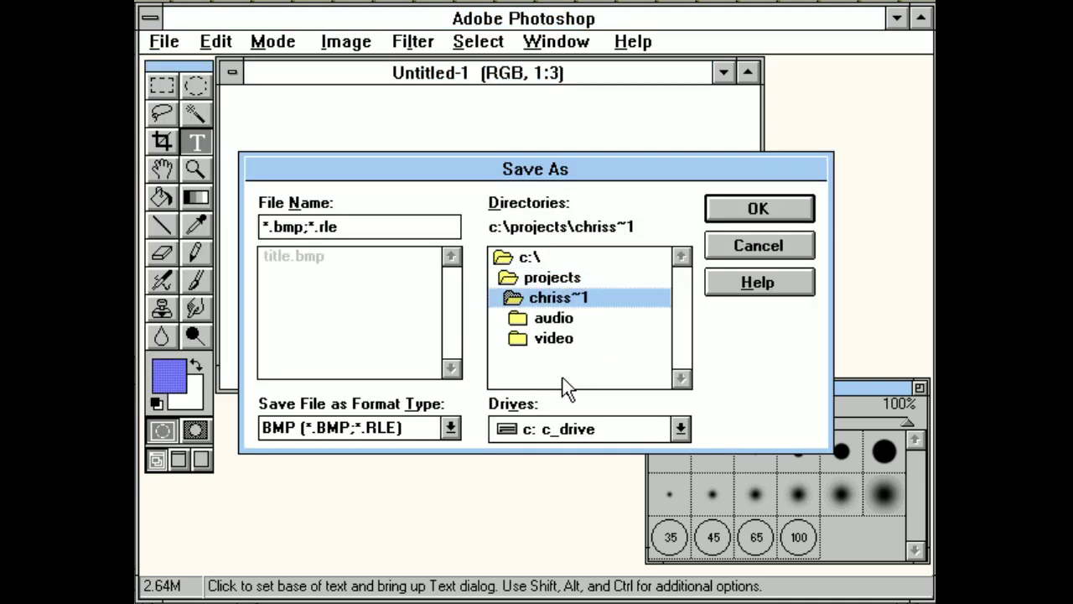
pyautogui.write('TITLE2')
pyautogui.press('Return')
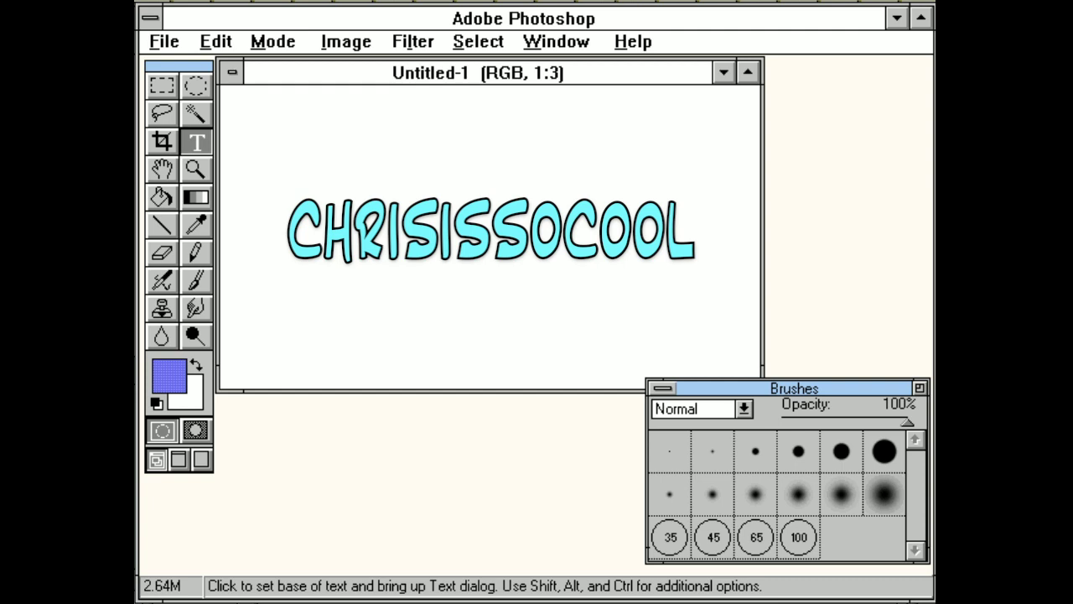
pyautogui.press('Return')
pyautogui.click(150, 18)
pyautogui.hotkey('alt', 'F4')
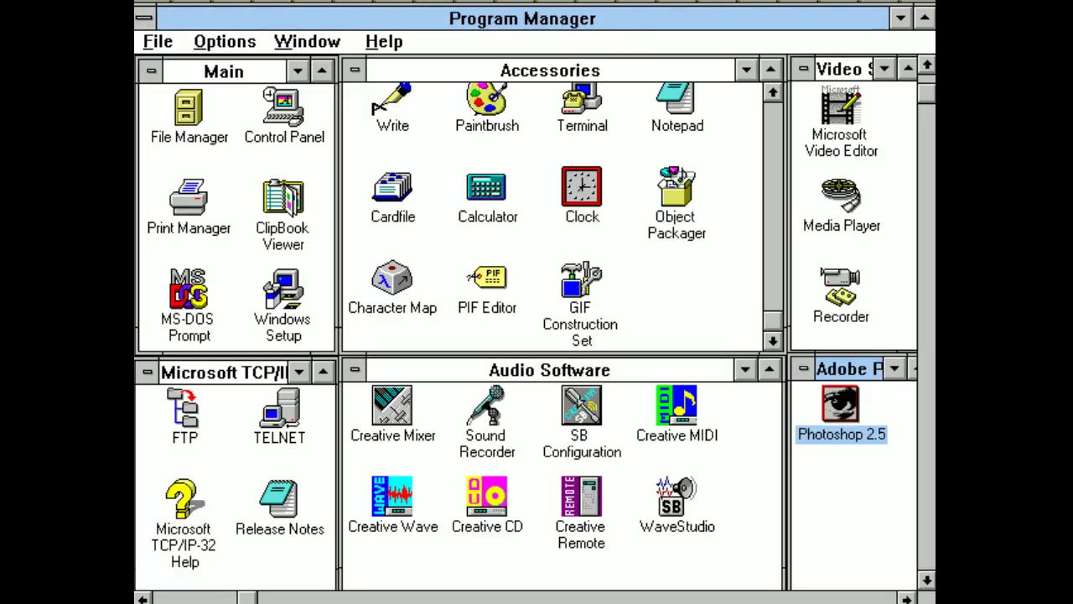
# Launch GIF Construction Set and start a new GIF with a loop block.
pyautogui.doubleClick(611, 336)
pyautogui.click(278, 62)
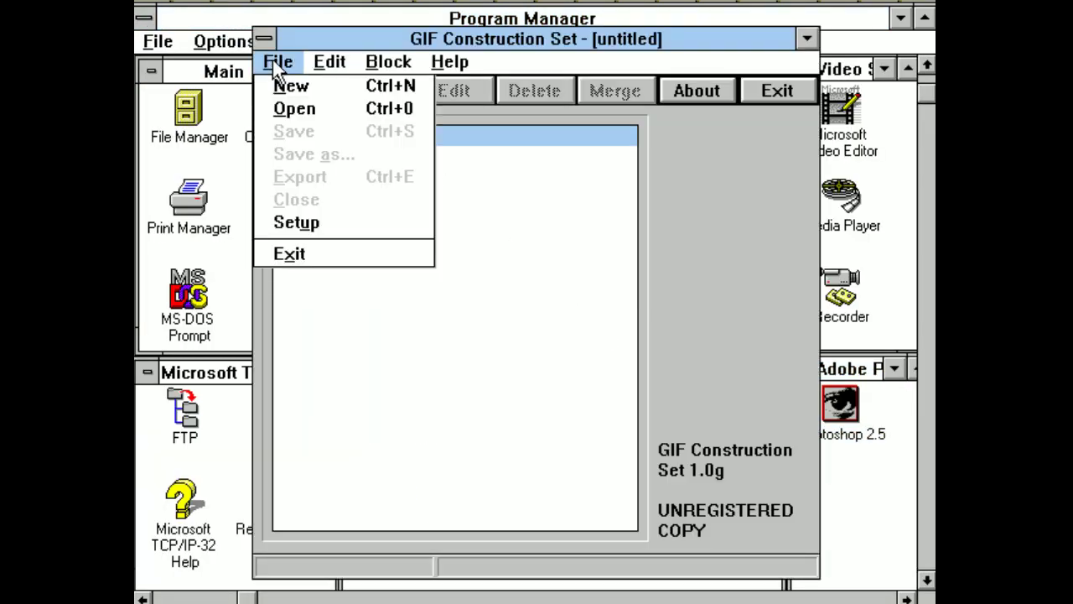
pyautogui.click(283, 84)
pyautogui.click(370, 91)
pyautogui.click(570, 386)
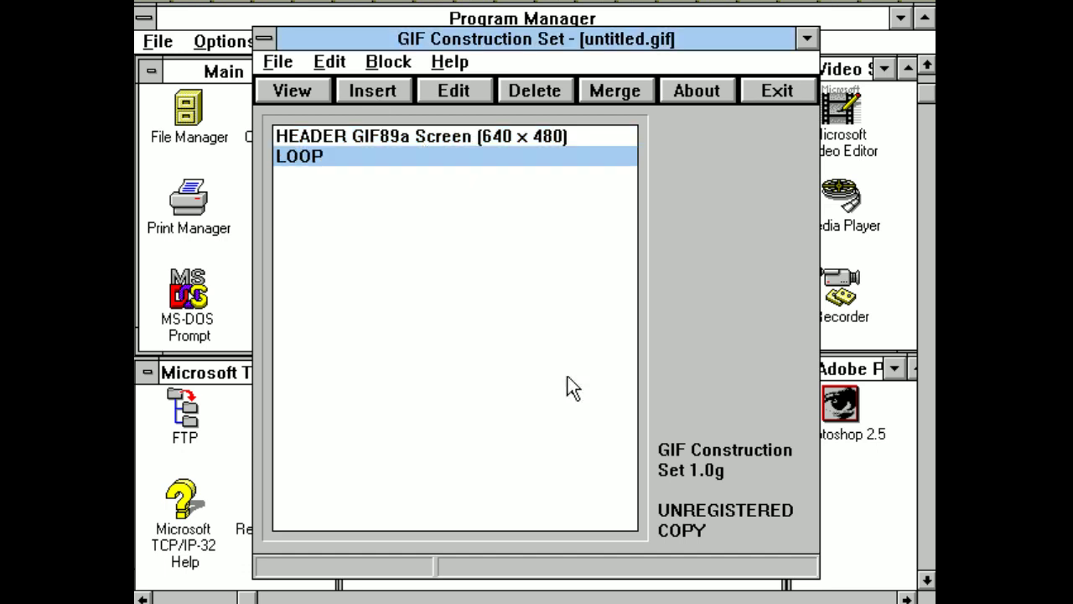
# Insert the title image, with Fifteen-bit quantize off, dithered to the global palette.
pyautogui.click(370, 90)
pyautogui.click(532, 213)
pyautogui.doubleClick(425, 218)
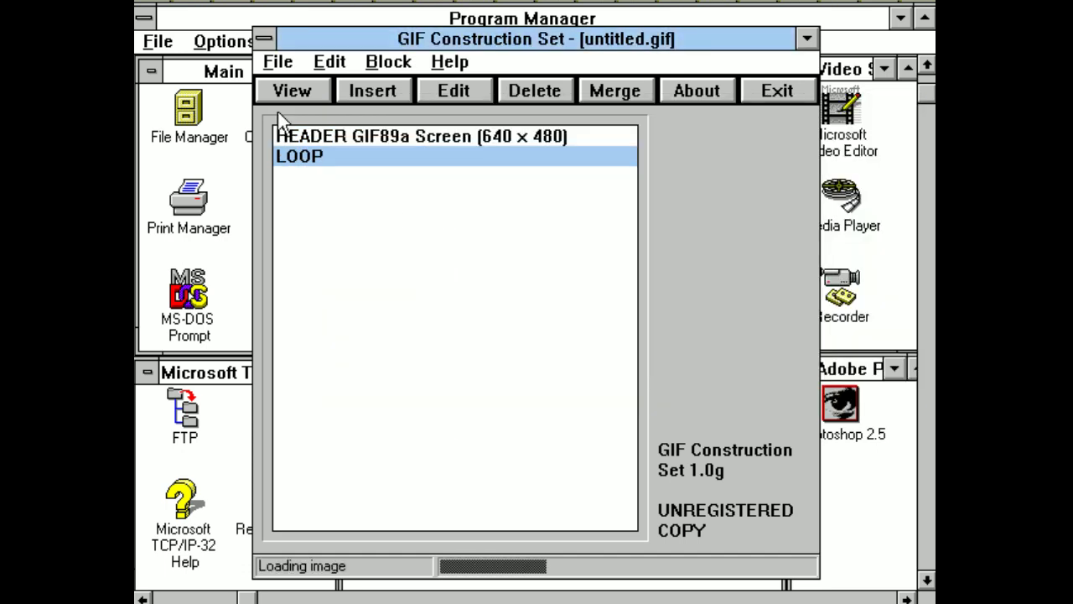
pyautogui.click(434, 424)
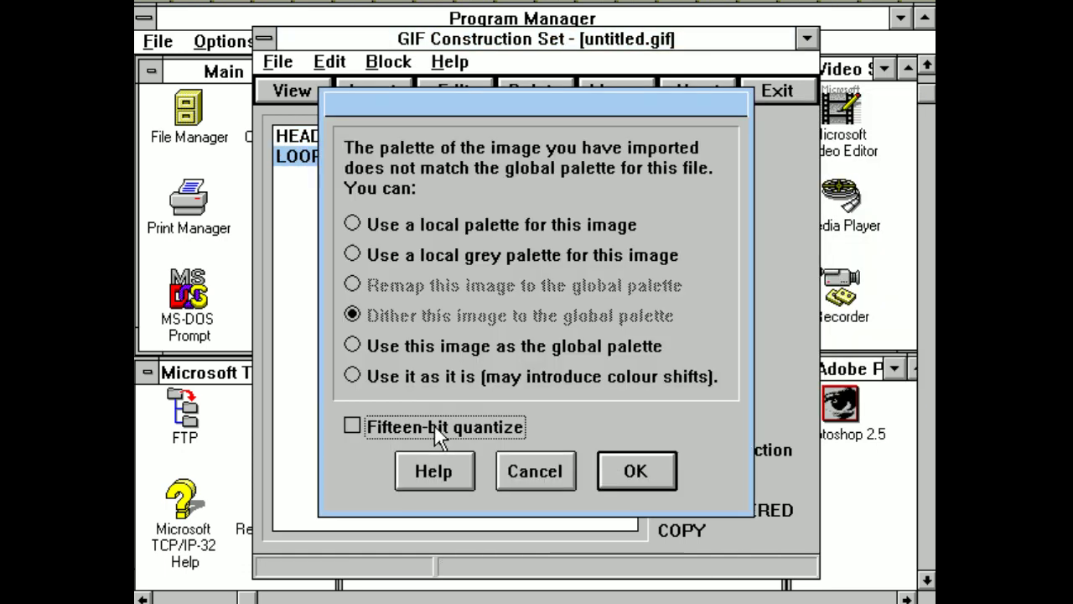
pyautogui.click(631, 466)
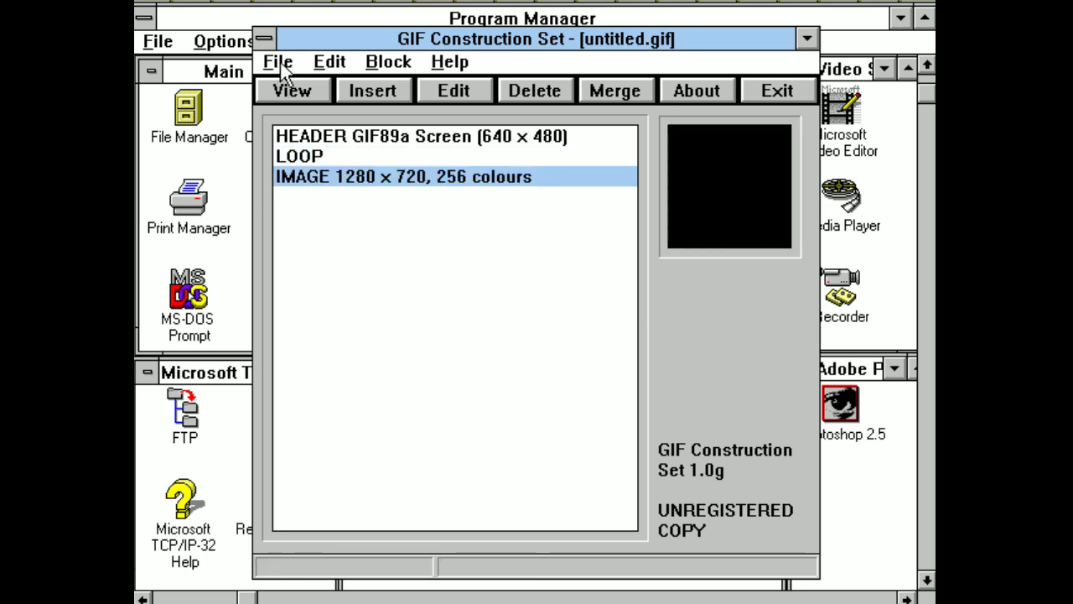
# Save the GIF under the name TITLE.
pyautogui.click(280, 62)
pyautogui.click(299, 156)
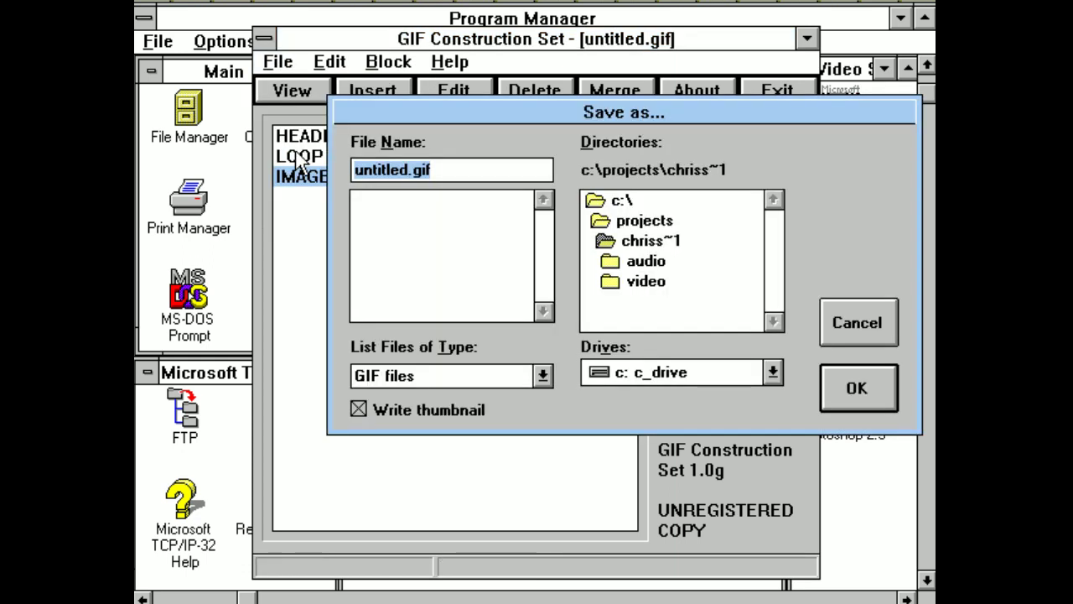
pyautogui.write('TITLE')
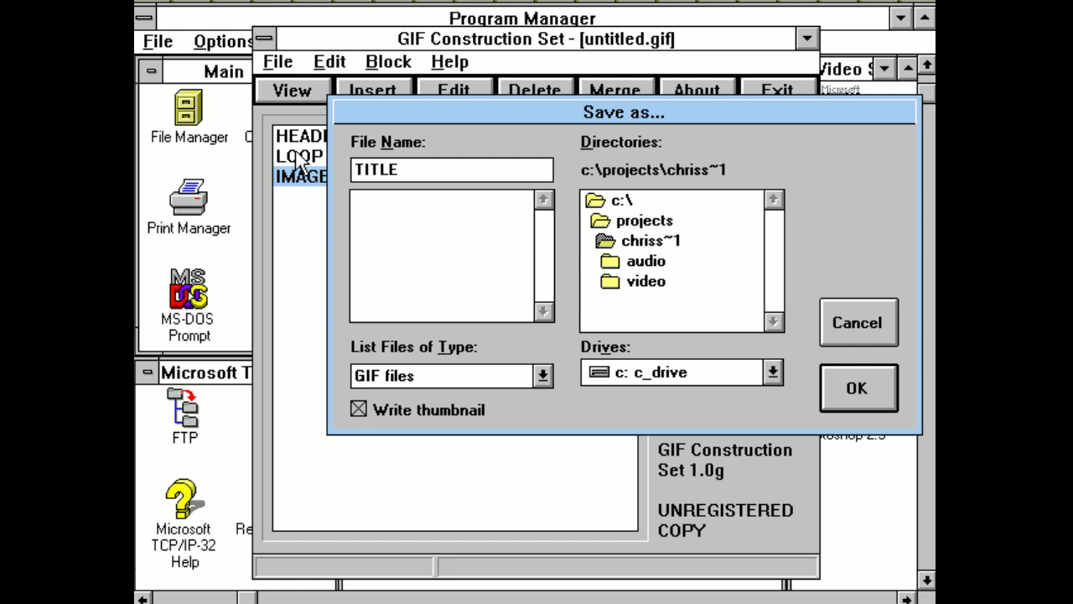
pyautogui.press('Return')
# Close GIF Construction Set, relaunch VidEdit, and open ciscsimp.avi from the chriss~1 video folder.
pyautogui.hotkey('alt', 'F4')
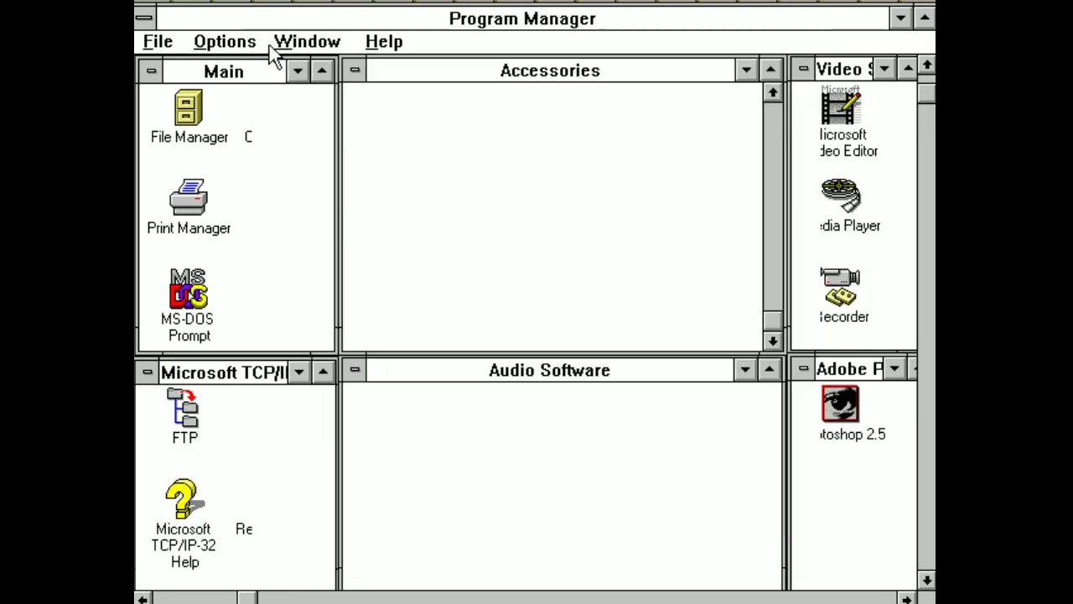
pyautogui.doubleClick(839, 113)
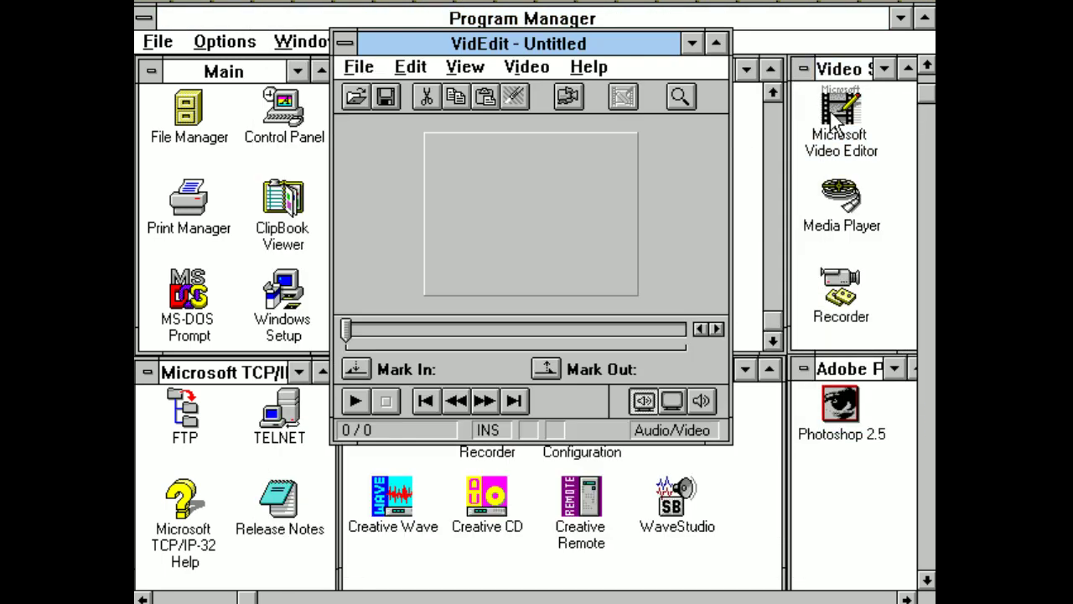
pyautogui.click(356, 96)
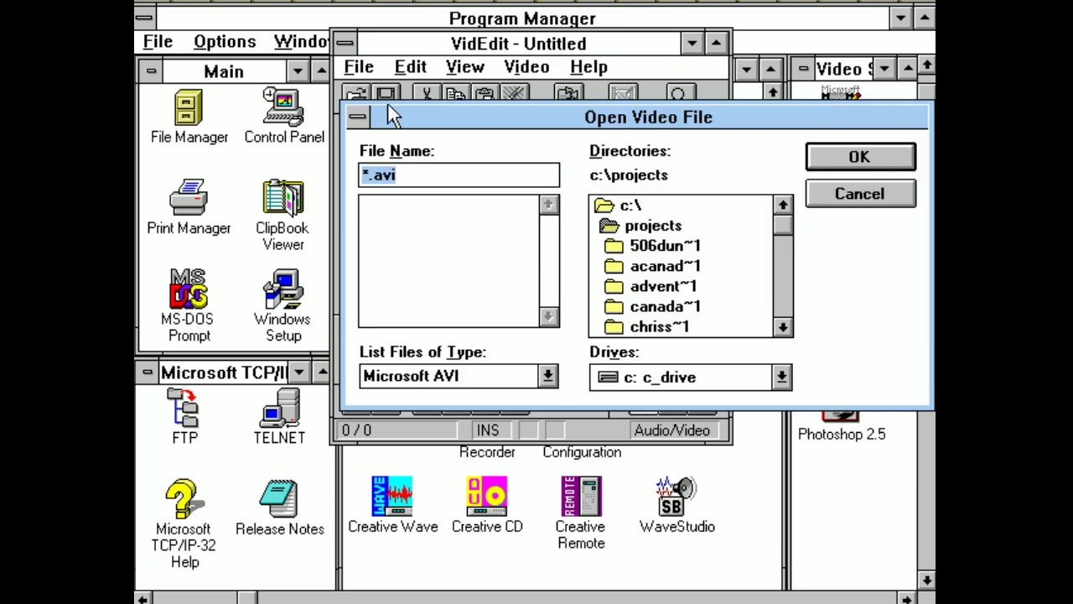
pyautogui.doubleClick(659, 326)
pyautogui.doubleClick(629, 278)
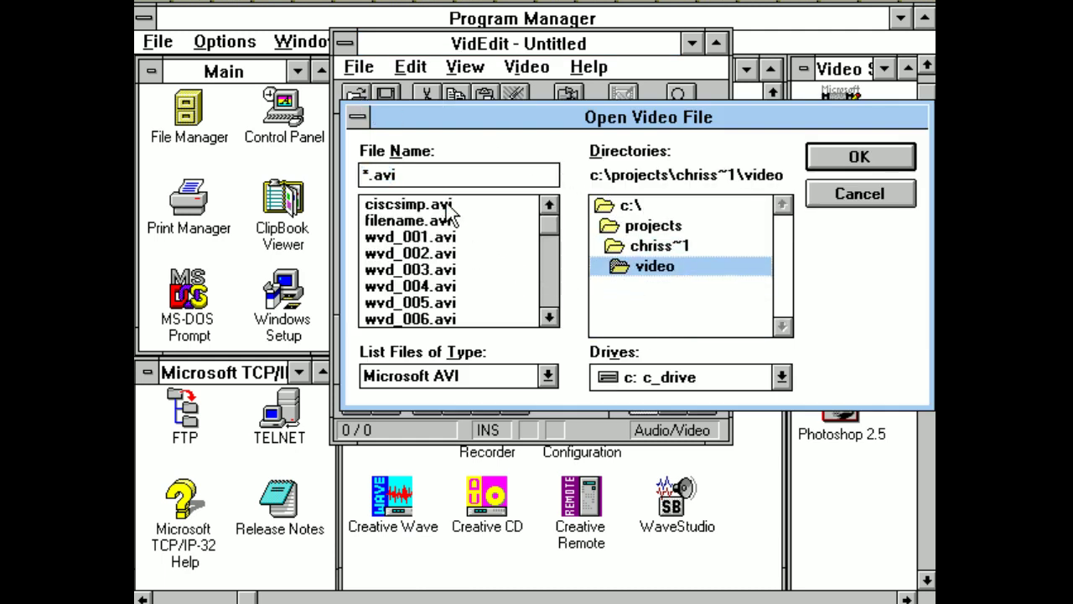
pyautogui.doubleClick(446, 205)
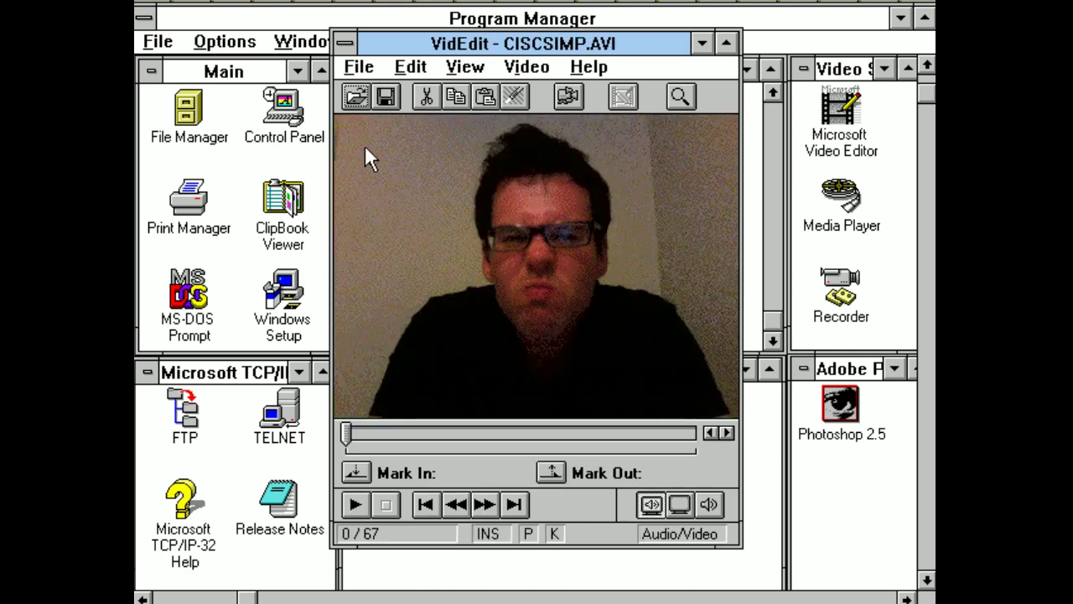
# Mark the clip's end at frame 67 and insert the title file there.
pyautogui.moveTo(347, 434); pyautogui.dragTo(703, 435)
pyautogui.click(551, 472)
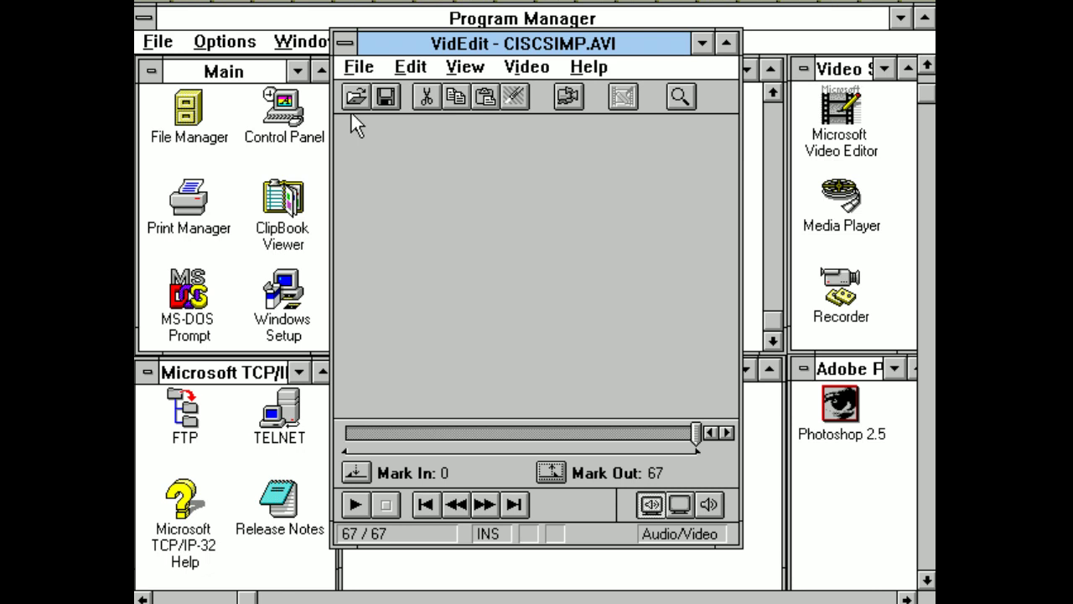
pyautogui.click(359, 68)
pyautogui.click(377, 206)
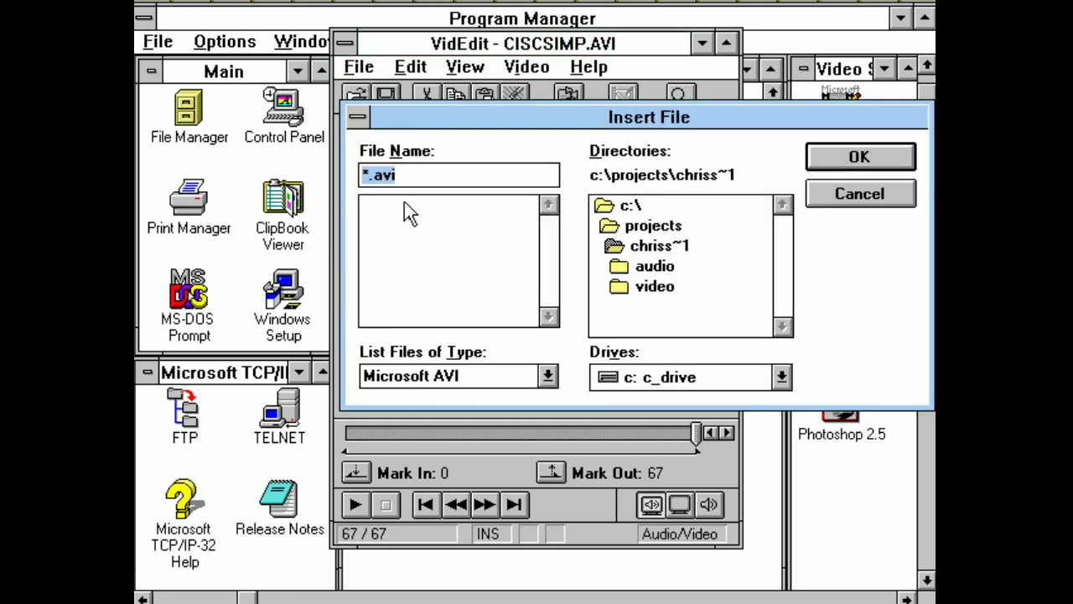
pyautogui.write('*.*')
pyautogui.press('Return')
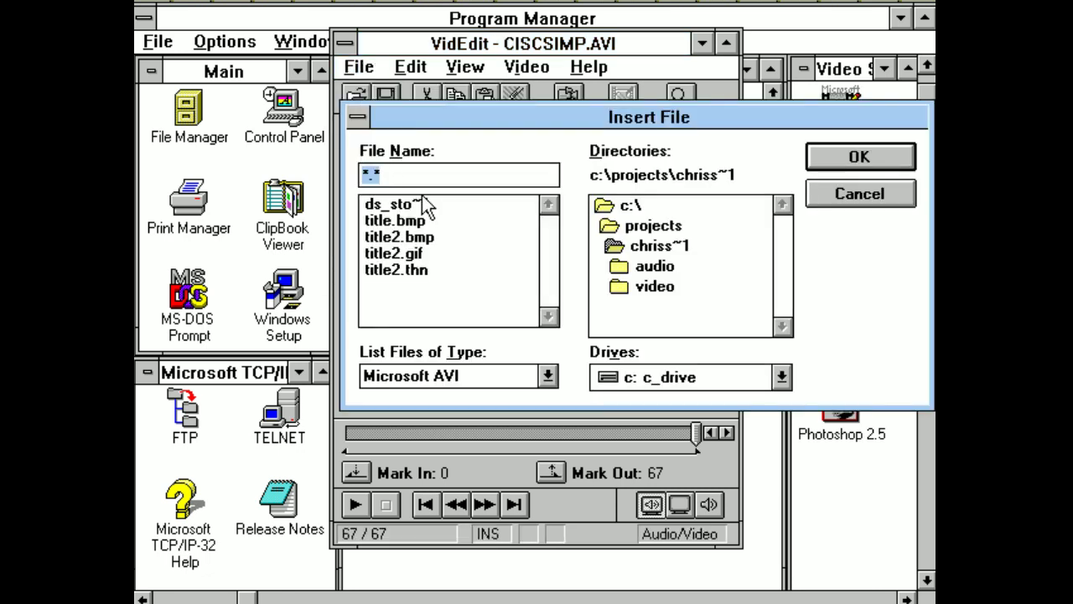
pyautogui.click(214, 533)
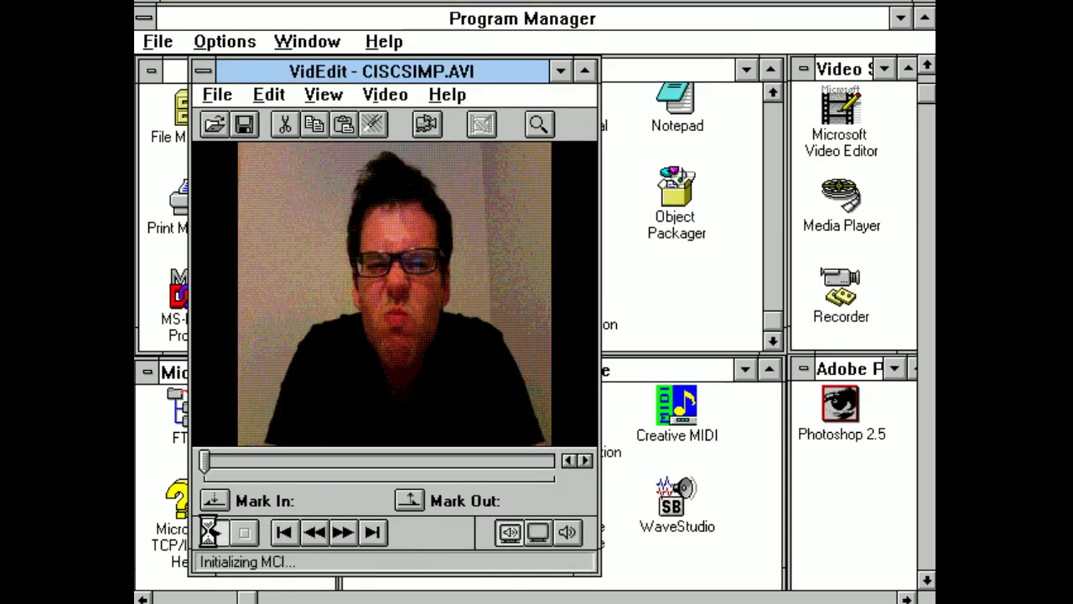
# Save the combined 168-frame CISCSIMP.AVI video.
pyautogui.click(220, 96)
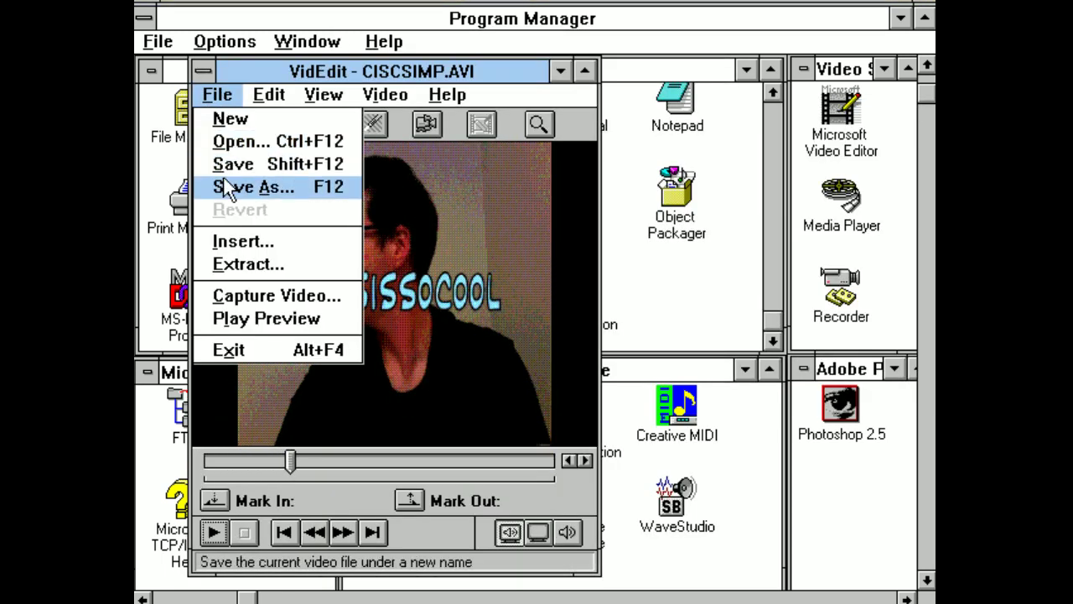
pyautogui.click(226, 185)
pyautogui.press('Return')
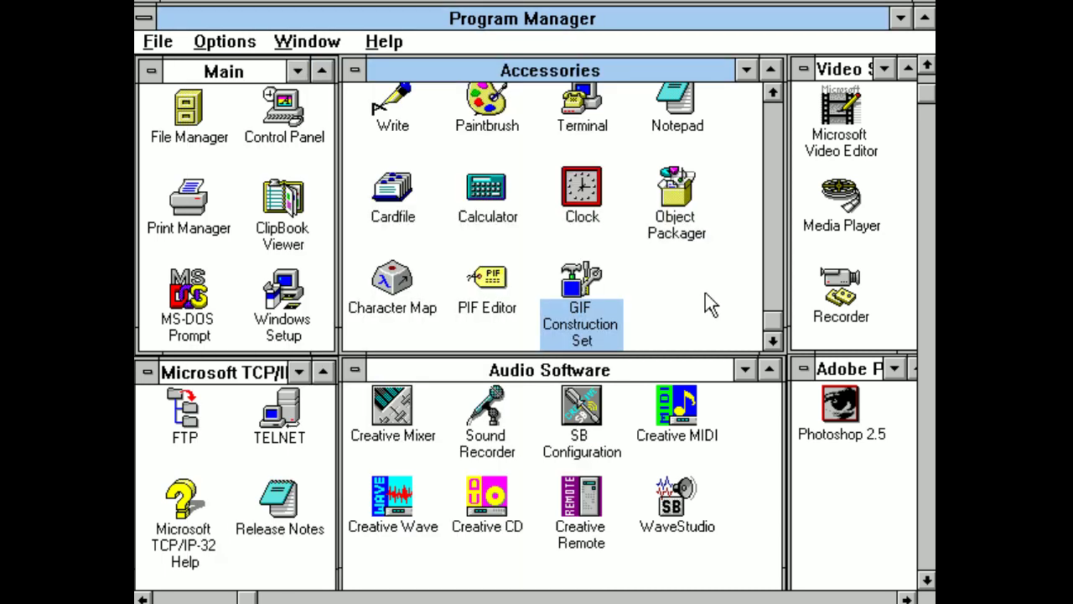
pyautogui.doubleClick(493, 413)
# Launch Media Player, arrange it below Sound Recorder, and record a 10.56-second clip.
pyautogui.doubleClick(860, 217)
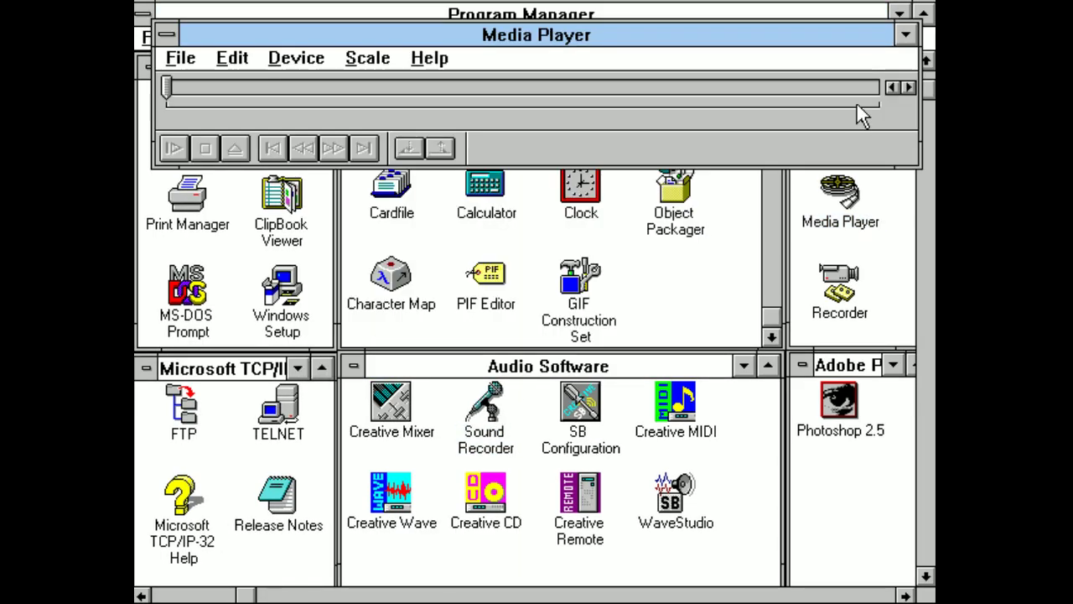
pyautogui.click(898, 13)
pyautogui.moveTo(521, 34); pyautogui.dragTo(522, 467)
pyautogui.moveTo(625, 170); pyautogui.dragTo(484, 13)
pyautogui.click(507, 197)
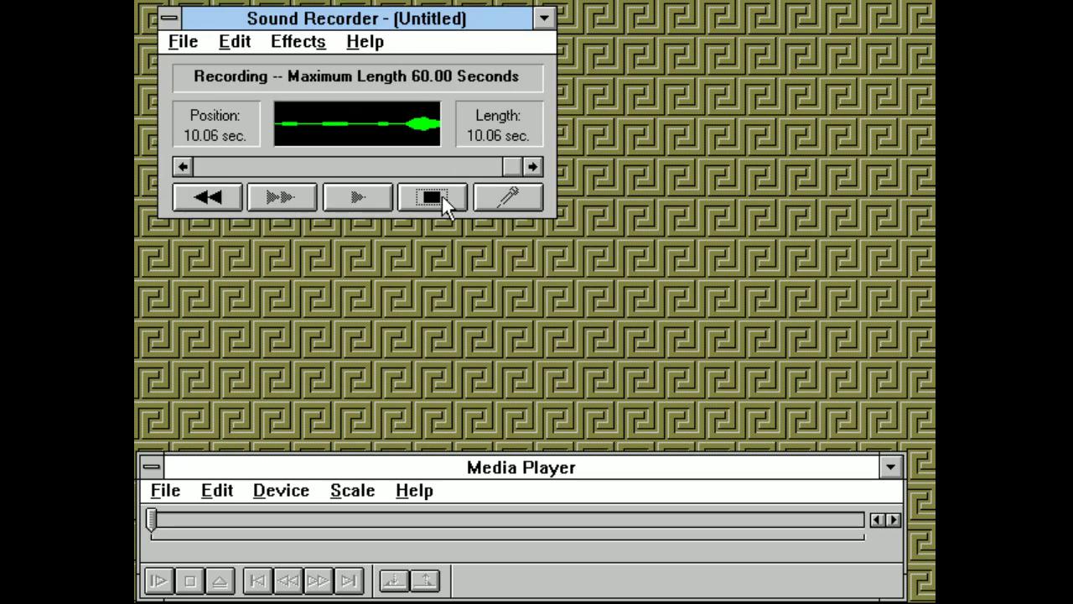
pyautogui.click(442, 197)
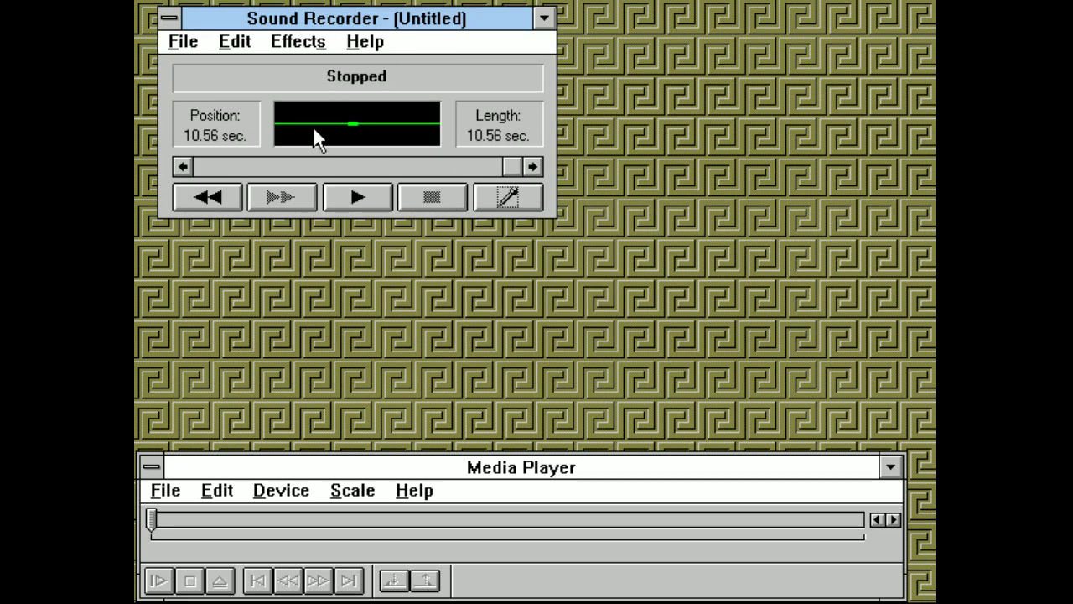
# Browse Save As to the chriss~1 audio folder, select ciscbass.wav, then close the dialog unsaved.
pyautogui.click(184, 41)
pyautogui.click(216, 134)
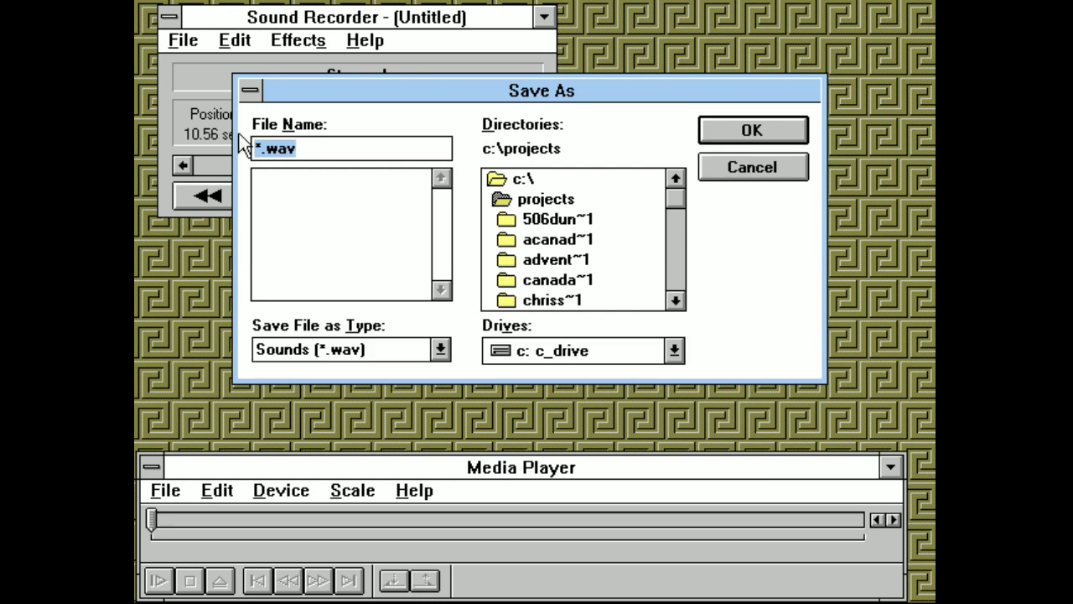
pyautogui.doubleClick(576, 301)
pyautogui.doubleClick(587, 242)
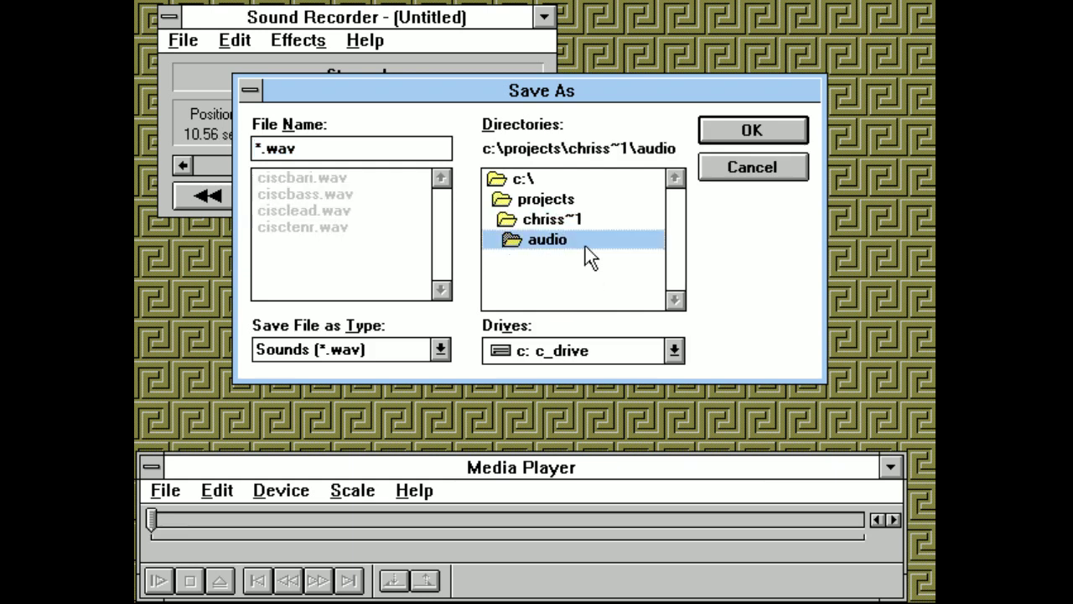
pyautogui.click(347, 196)
pyautogui.click(721, 159)
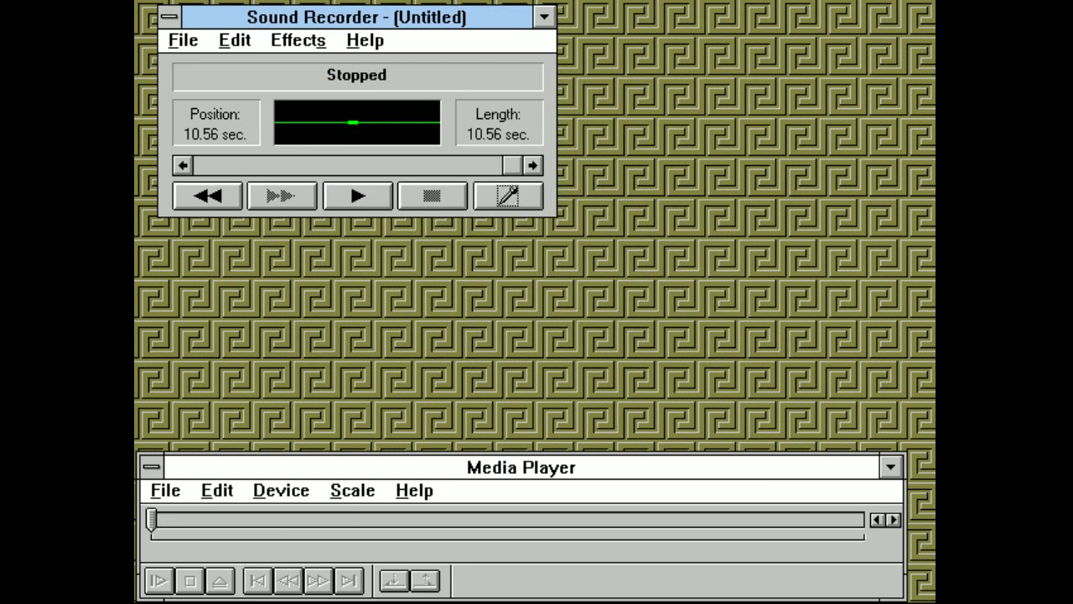
pyautogui.click(186, 492)
# Open CISCBASS.WAV from the chriss~1 audio folder in Media Player.
pyautogui.click(176, 514)
pyautogui.doubleClick(633, 509)
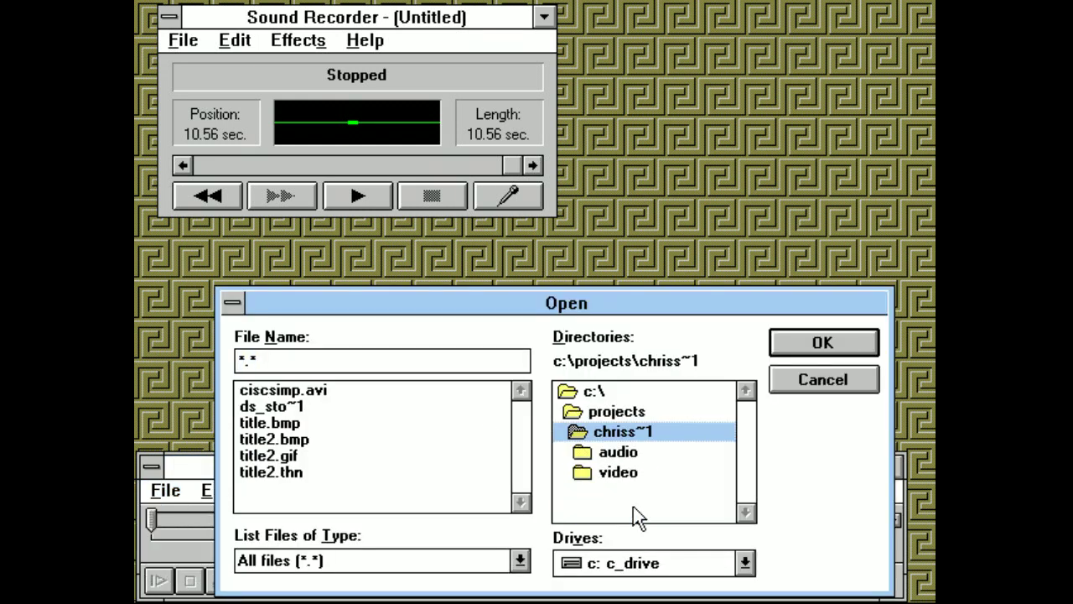
pyautogui.doubleClick(620, 452)
pyautogui.doubleClick(310, 411)
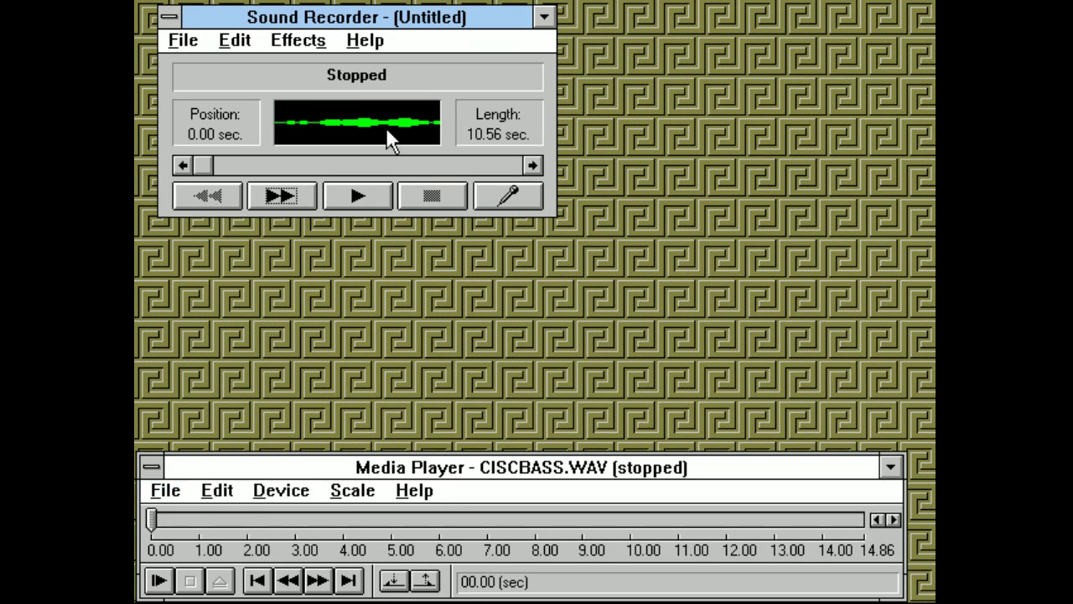
# Discard the old recording and record a new 14.73-second clip while CISCBASS.WAV plays.
pyautogui.click(183, 40)
pyautogui.click(191, 65)
pyautogui.click(519, 348)
pyautogui.click(500, 200)
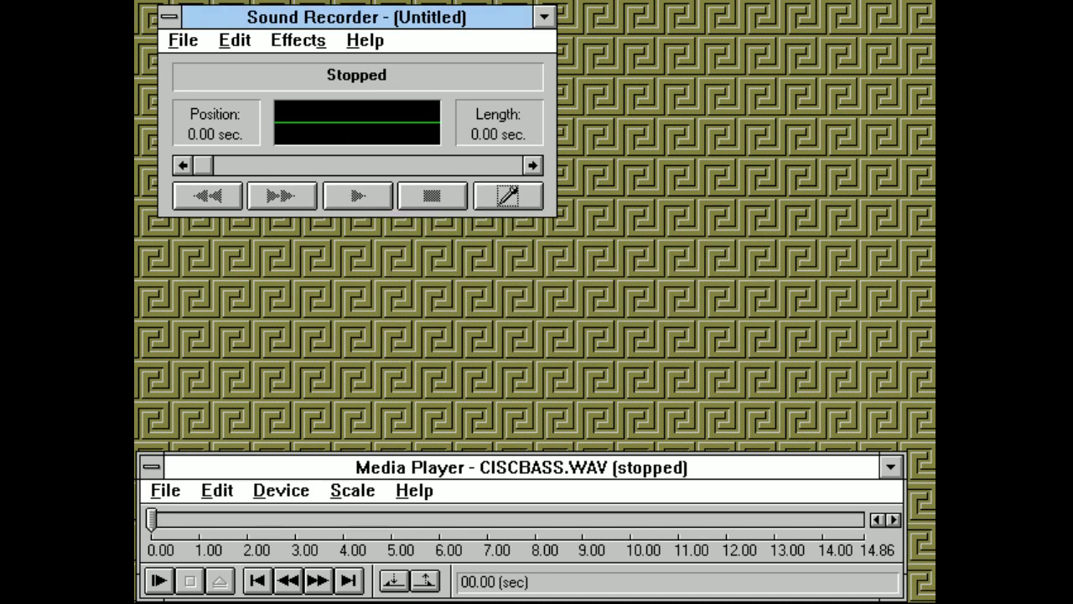
pyautogui.click(158, 581)
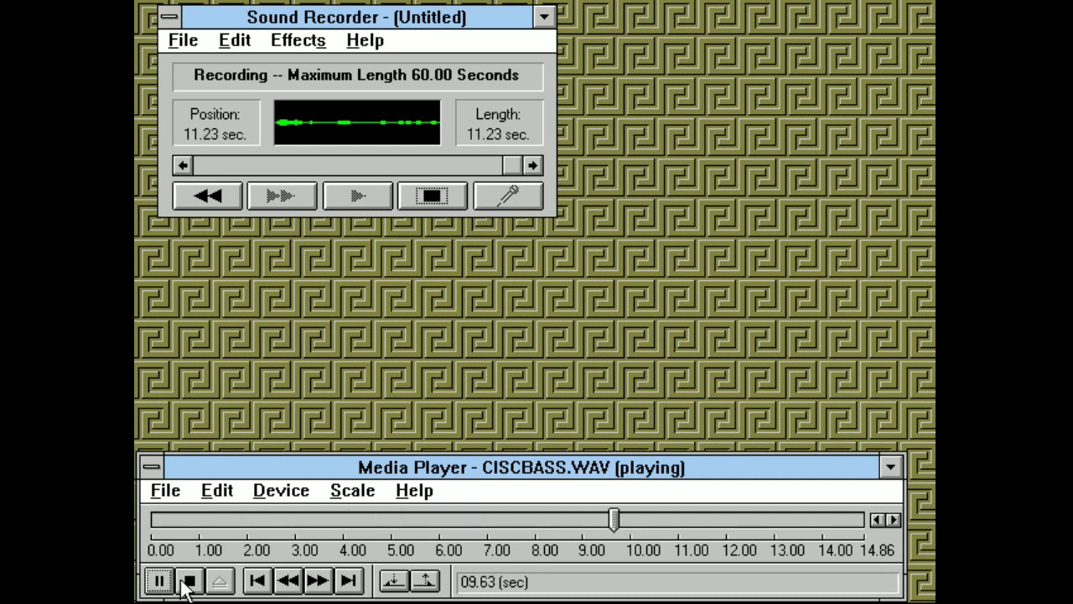
pyautogui.click(435, 196)
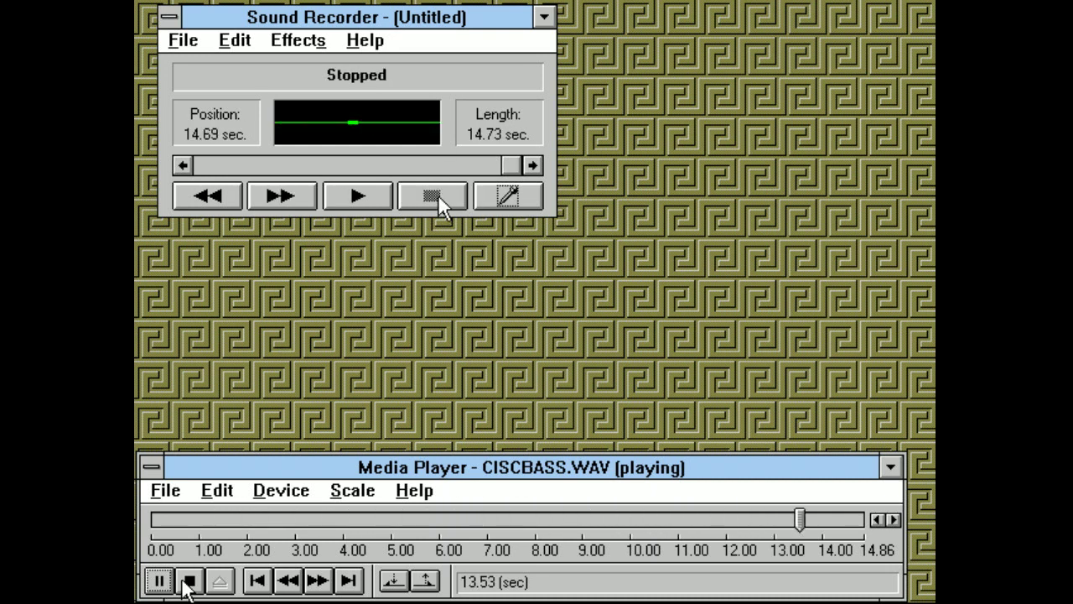
# Bring up Save As for the new recording, then cancel without saving.
pyautogui.click(175, 41)
pyautogui.click(216, 132)
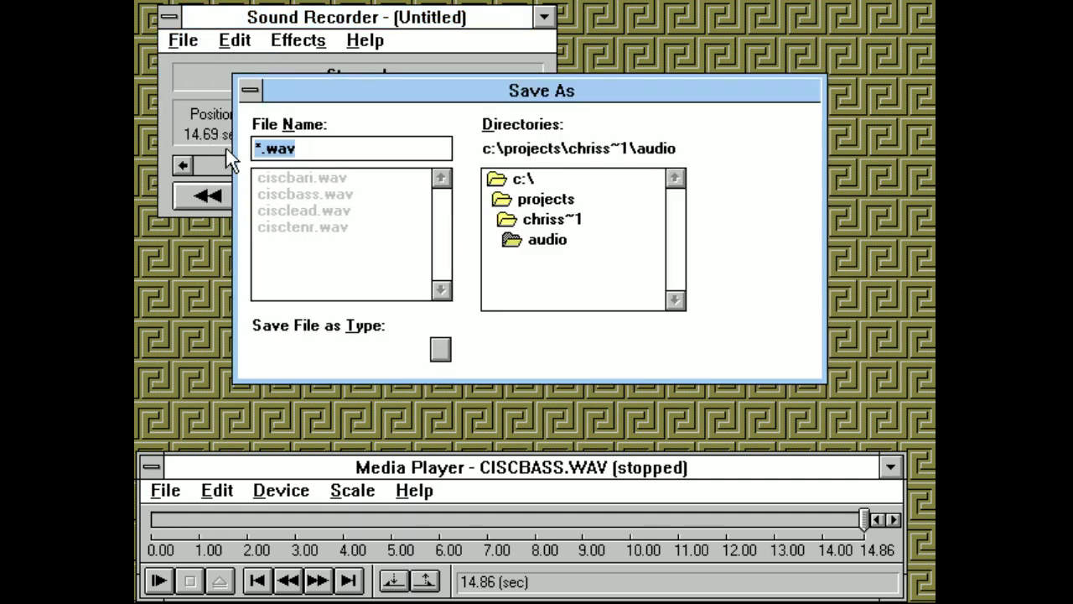
pyautogui.press('Escape')
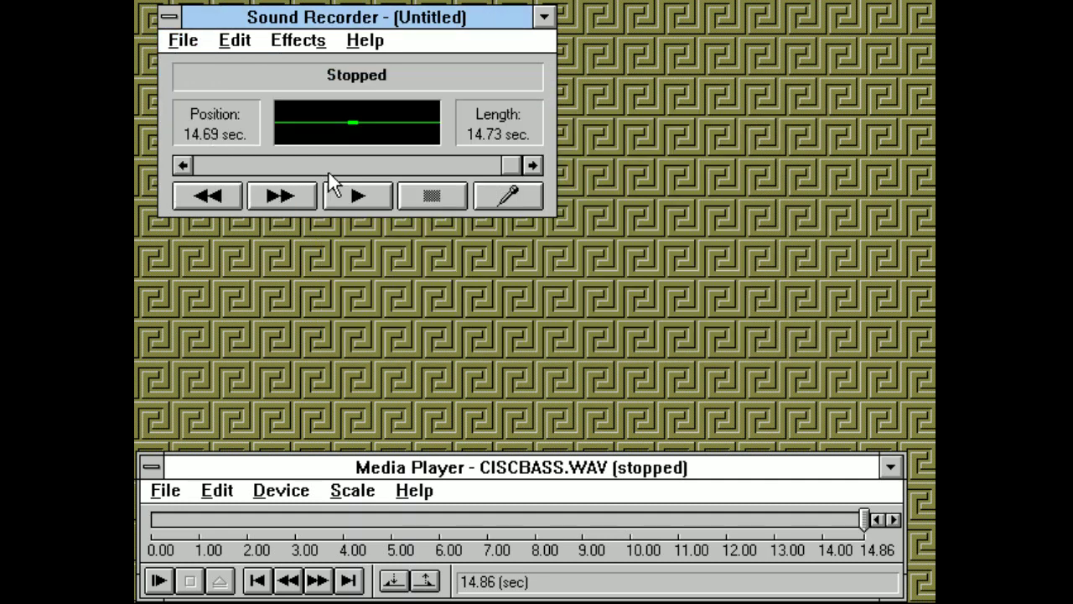
# Open ciscbass.wav, mix in the first part file, and play it back to check.
pyautogui.click(189, 44)
pyautogui.click(192, 87)
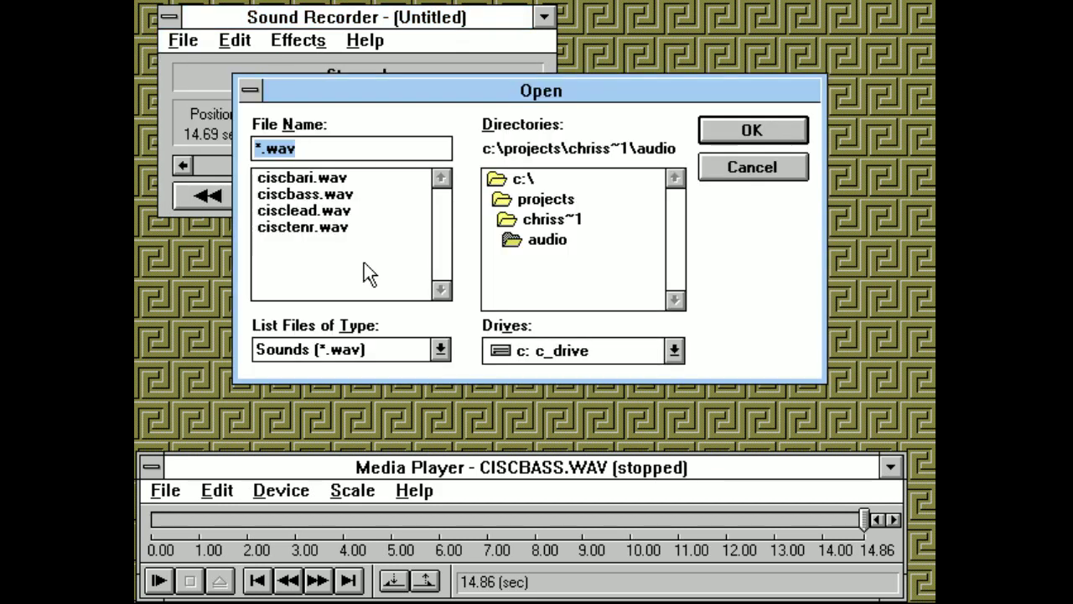
pyautogui.doubleClick(277, 195)
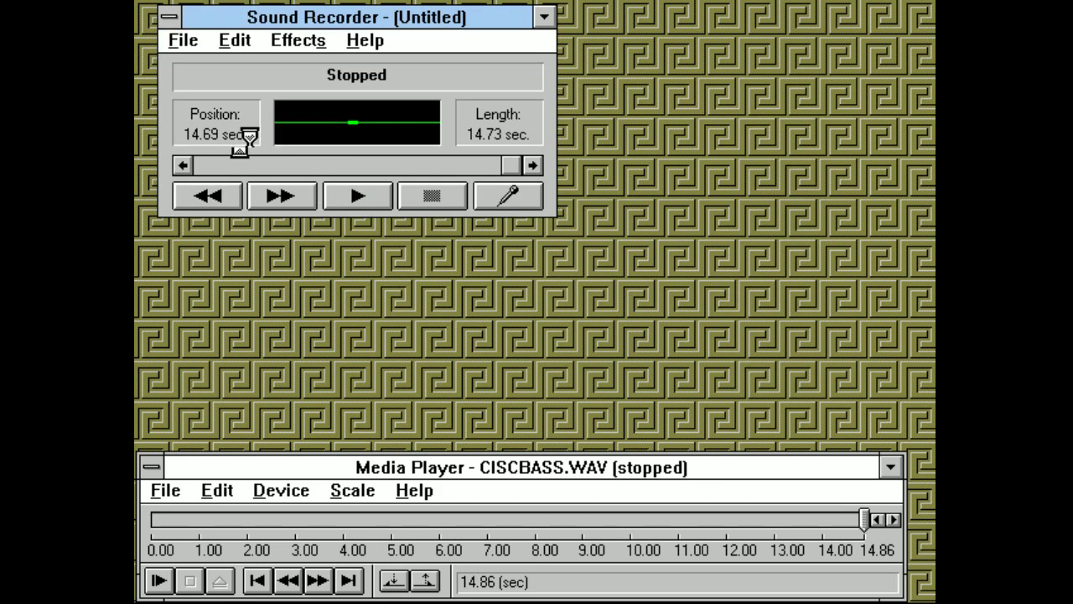
pyautogui.click(234, 41)
pyautogui.click(285, 114)
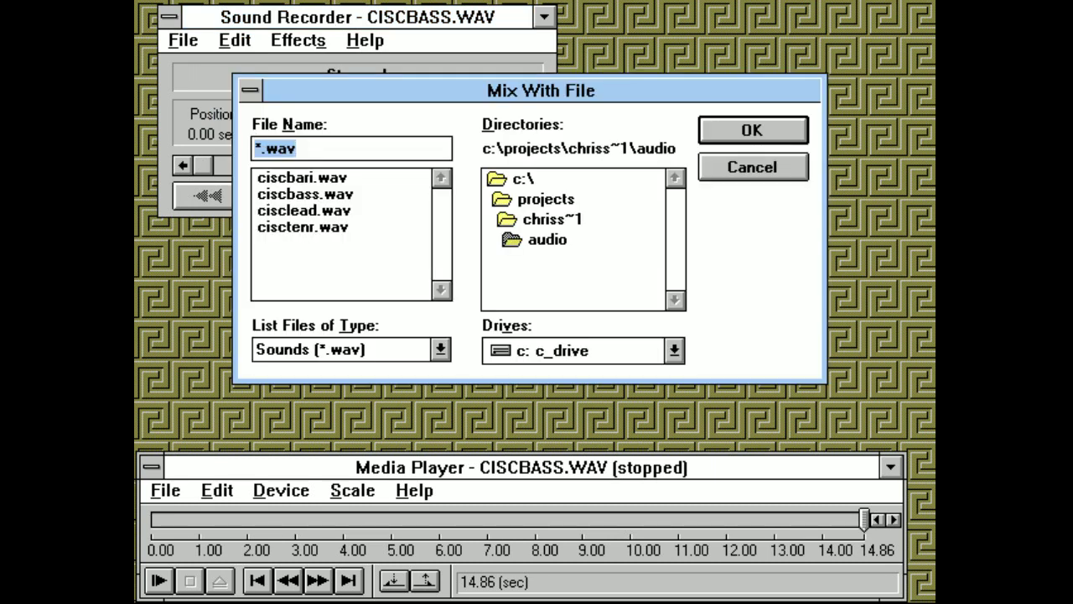
pyautogui.doubleClick(281, 186)
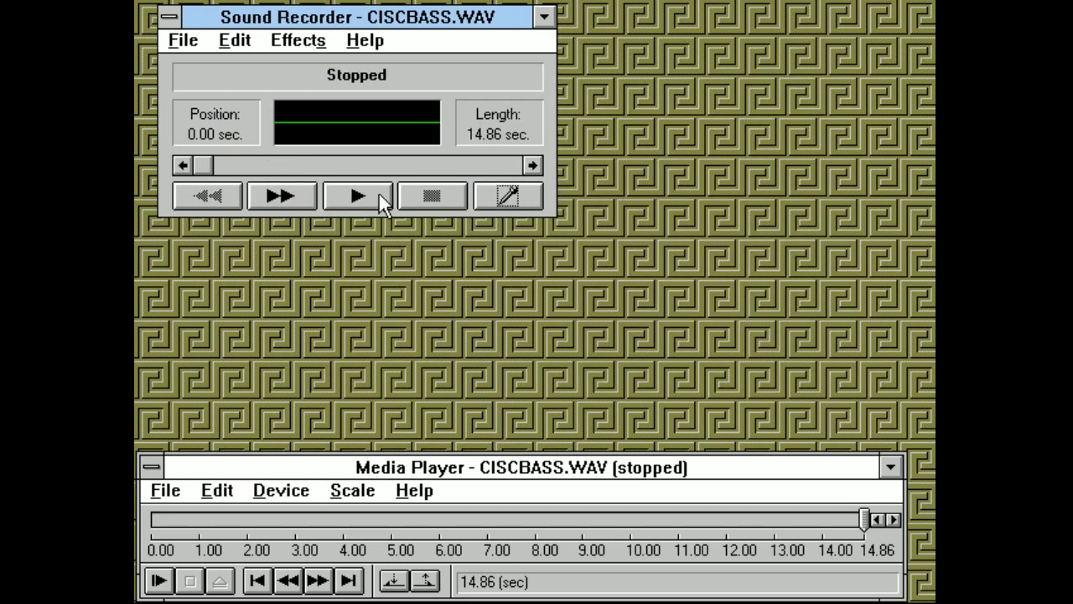
pyautogui.click(379, 194)
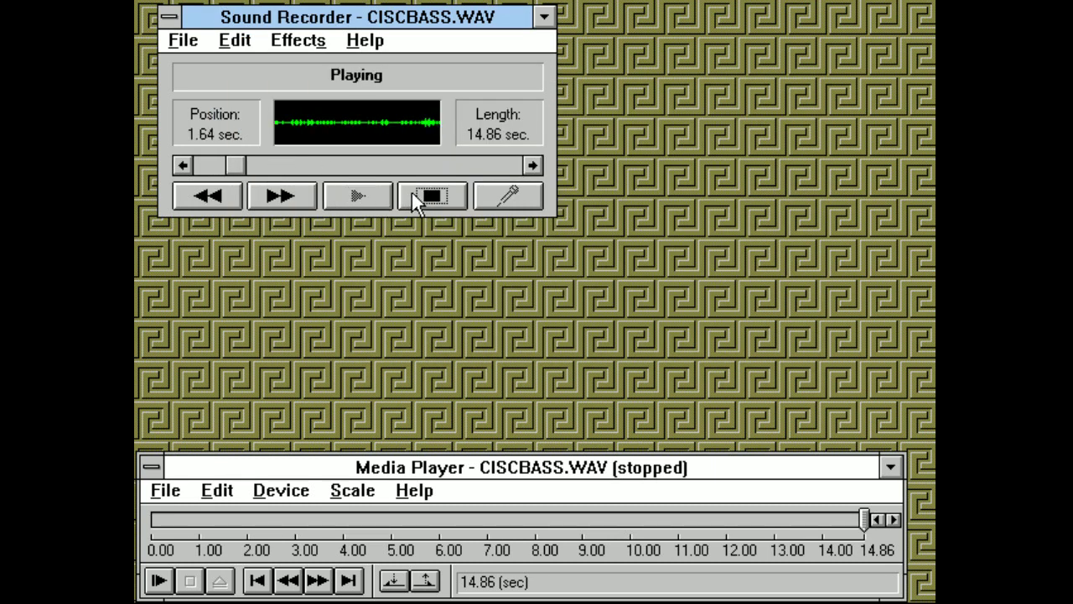
pyautogui.click(411, 192)
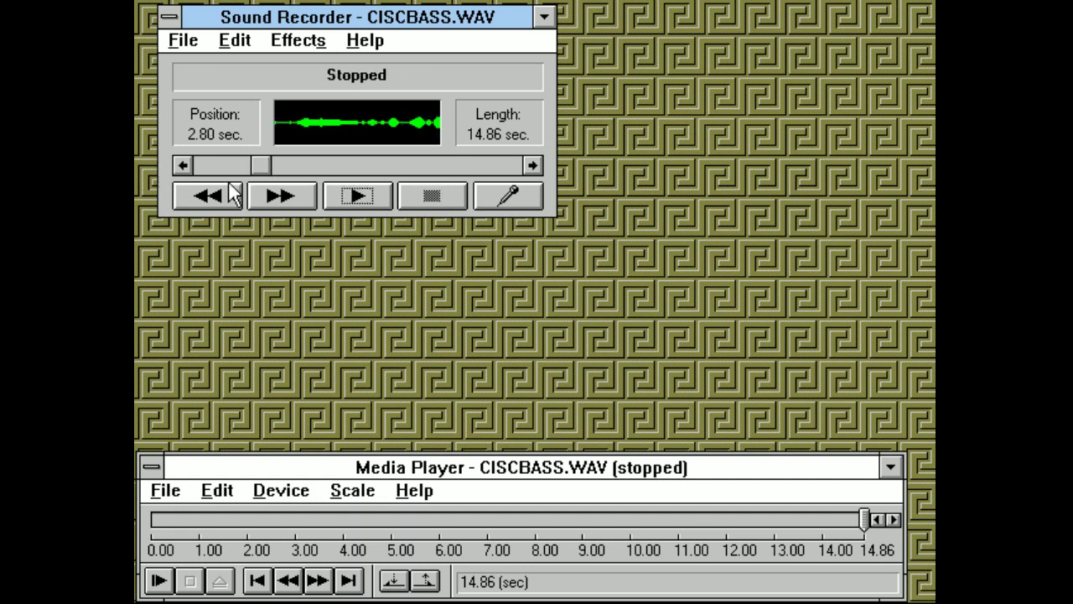
pyautogui.click(234, 194)
# Mix cisclead.wav and another part recording into the track, then play the result back.
pyautogui.click(234, 41)
pyautogui.press('Escape')
pyautogui.press('Escape')
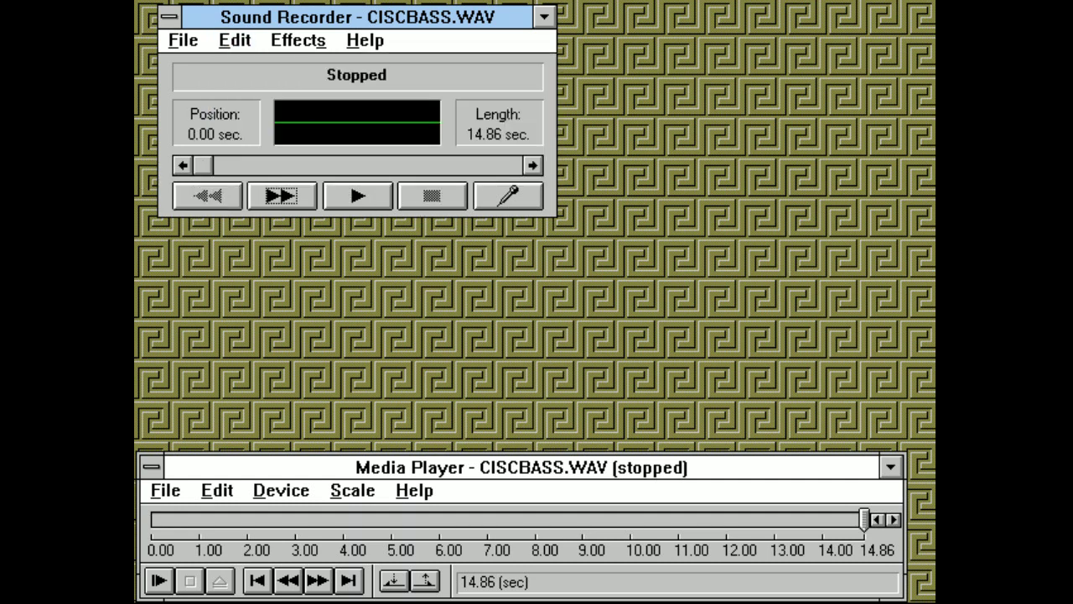
pyautogui.hotkey('alt', 'e')
pyautogui.press('m')
pyautogui.doubleClick(342, 211)
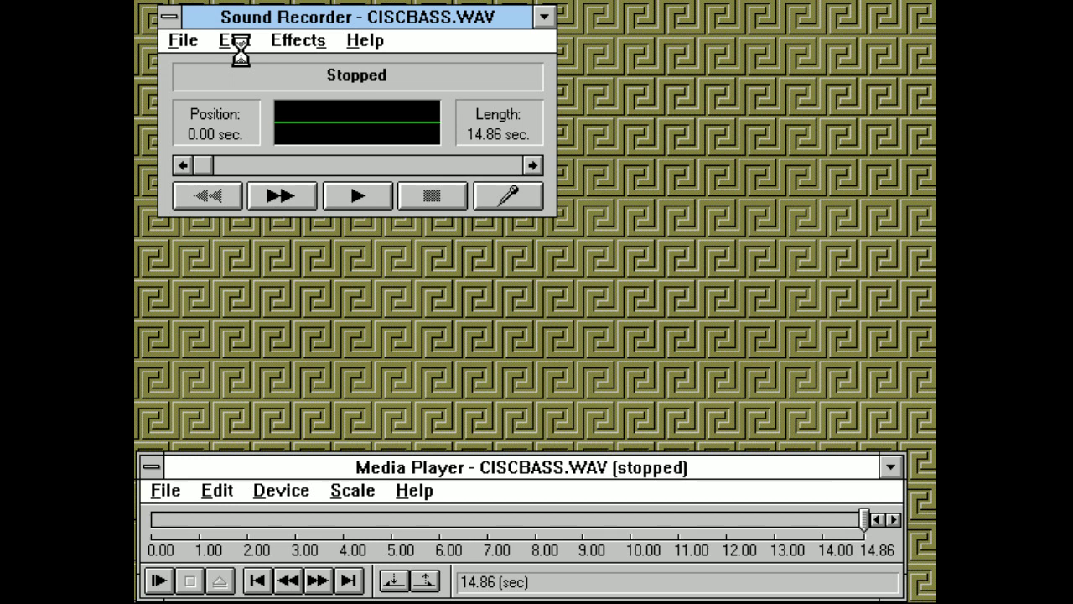
pyautogui.click(237, 39)
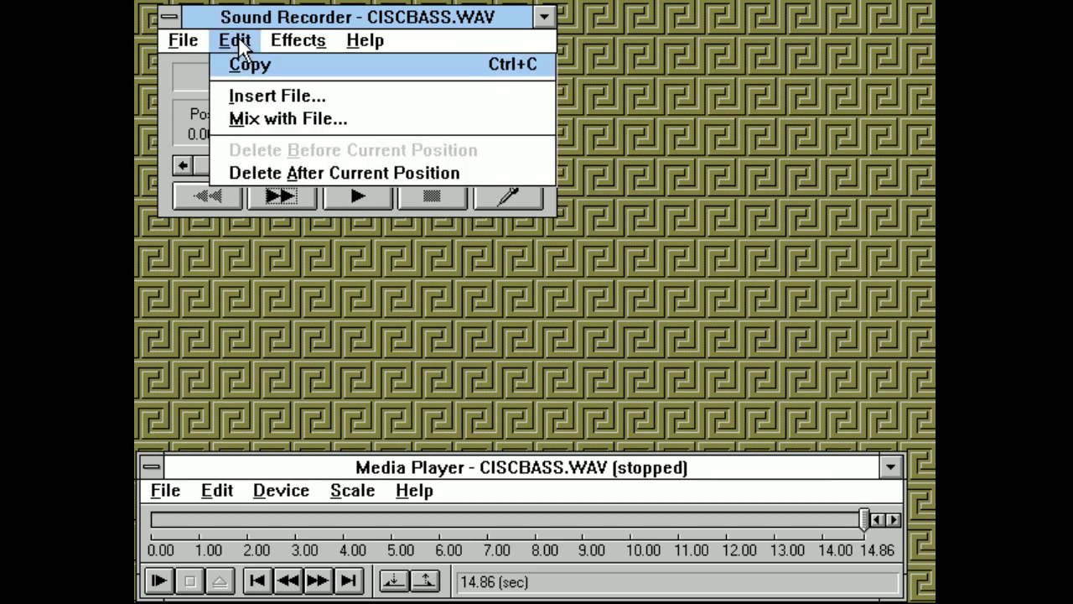
pyautogui.click(279, 119)
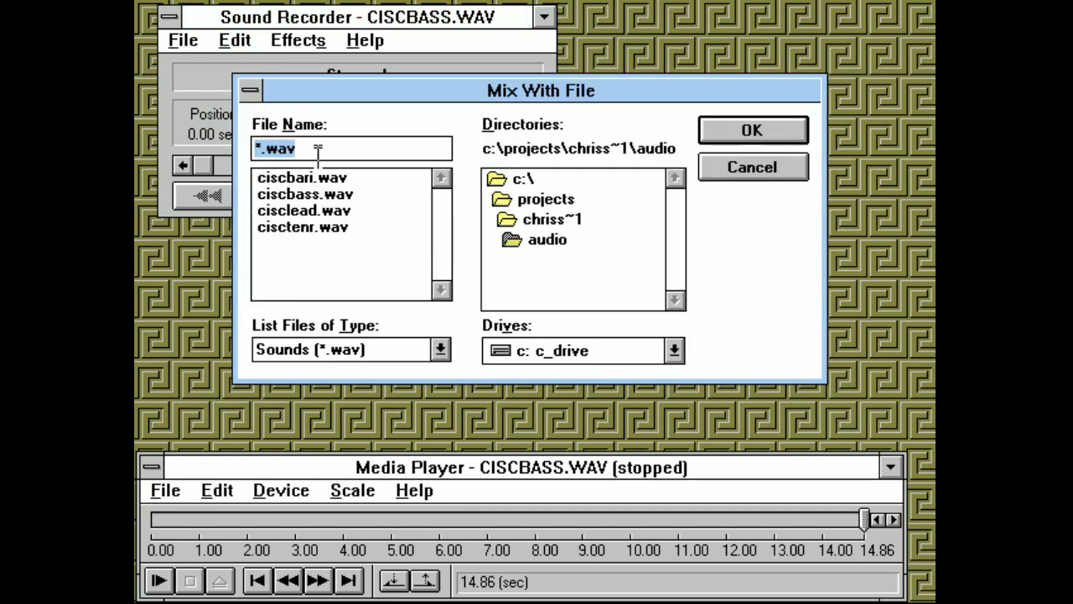
pyautogui.doubleClick(337, 228)
pyautogui.click(381, 186)
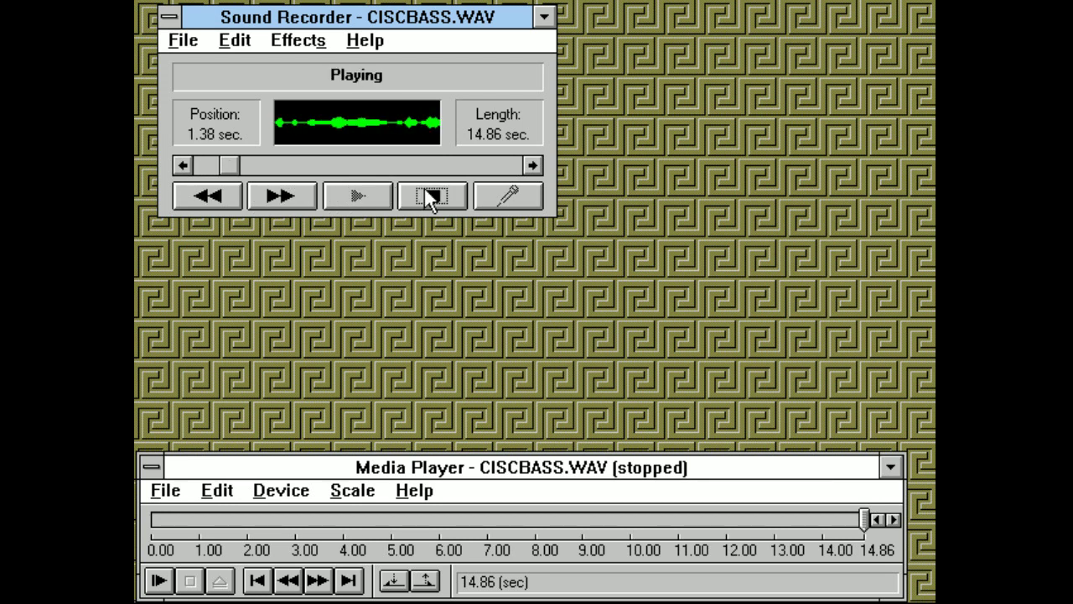
pyautogui.click(426, 190)
# Save the mix as CISCALL.WAV and close Sound Recorder and Media Player.
pyautogui.click(183, 41)
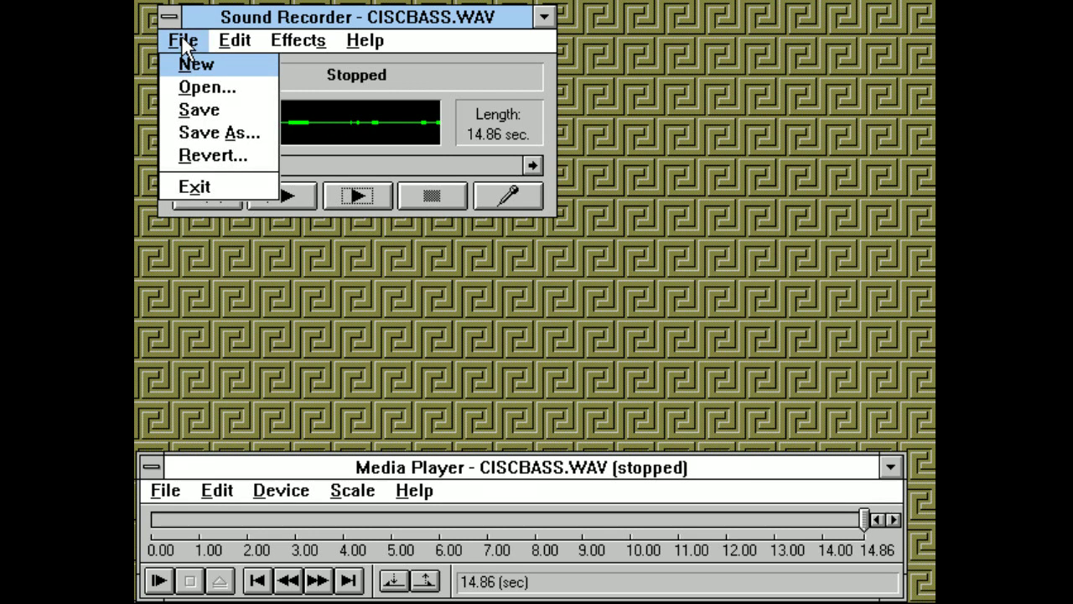
pyautogui.click(214, 134)
pyautogui.press('Left')
pyautogui.press('Left')
pyautogui.press('Left')
pyautogui.press('Left')
pyautogui.press('BackSpace')
pyautogui.press('BackSpace')
pyautogui.press('BackSpace')
pyautogui.write('ALL')
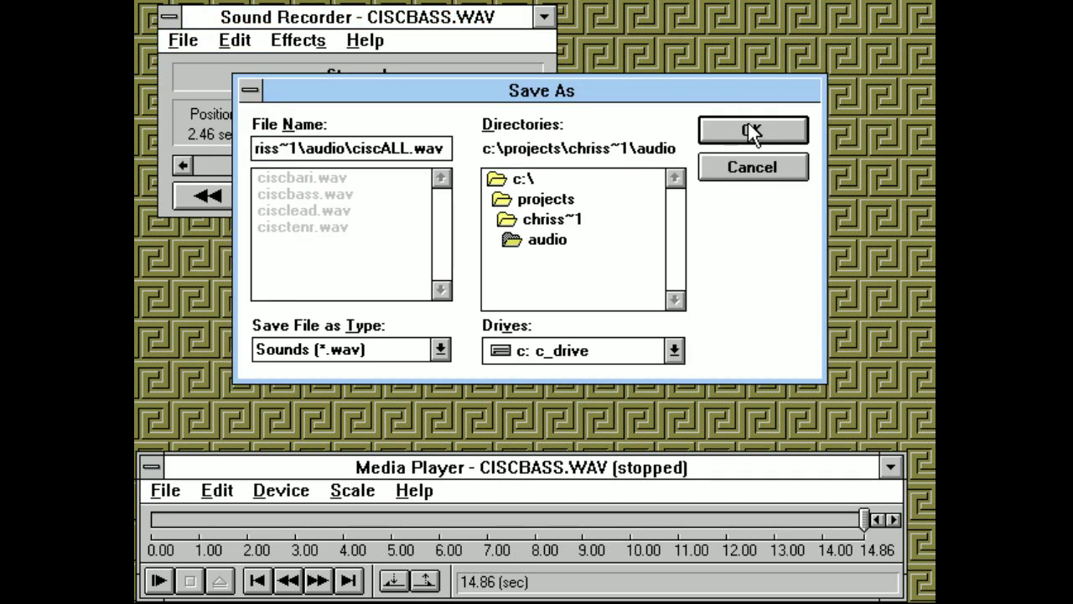
pyautogui.click(743, 131)
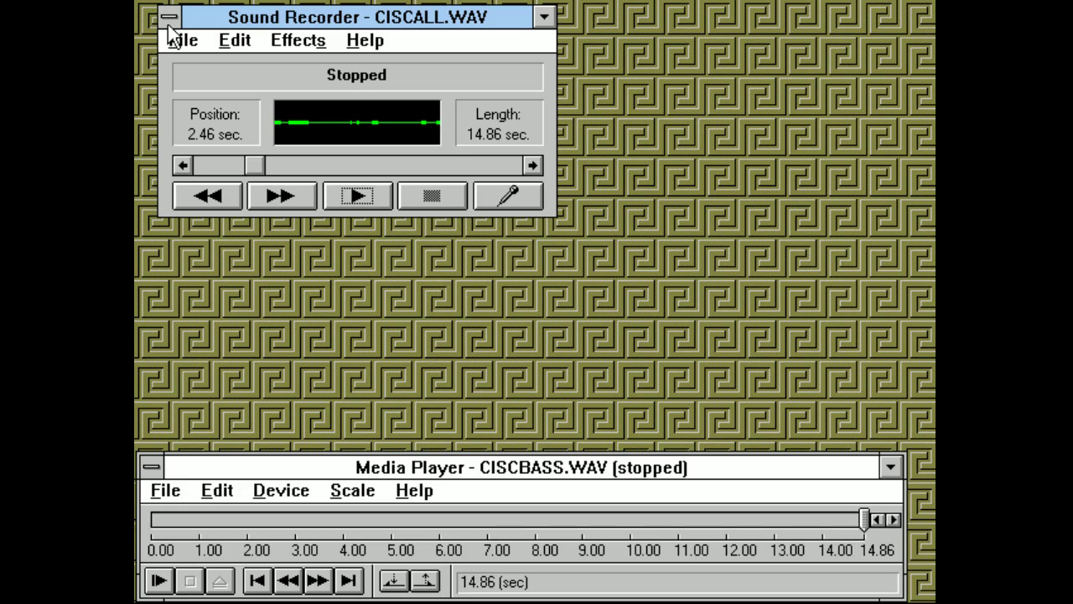
pyautogui.doubleClick(169, 18)
pyautogui.doubleClick(140, 468)
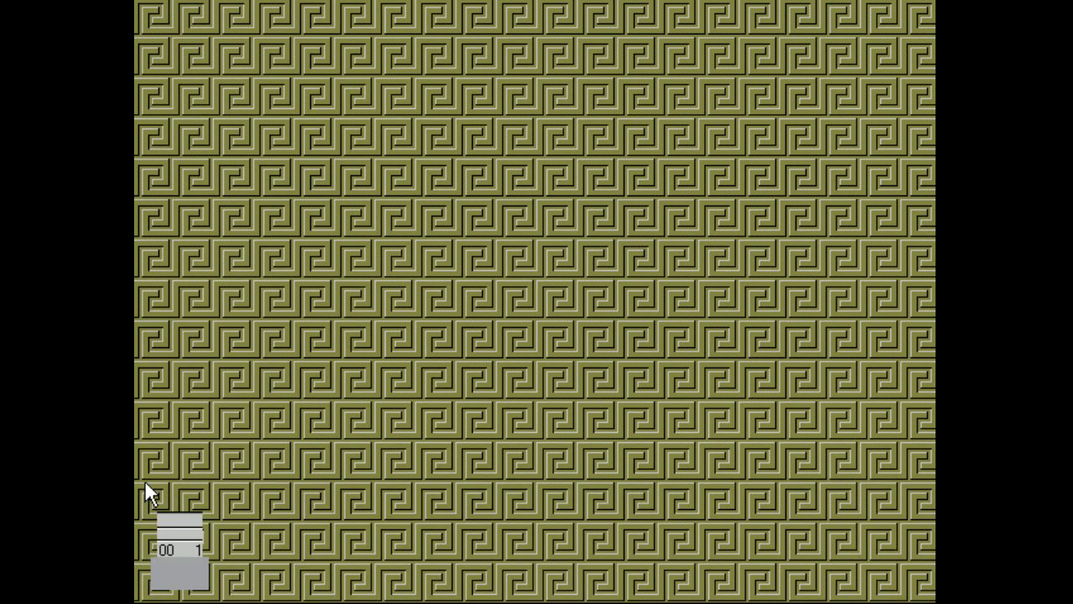
# Launch VidEdit and open ciscsmp2.avi from the chriss~1 video folder.
pyautogui.doubleClick(175, 529)
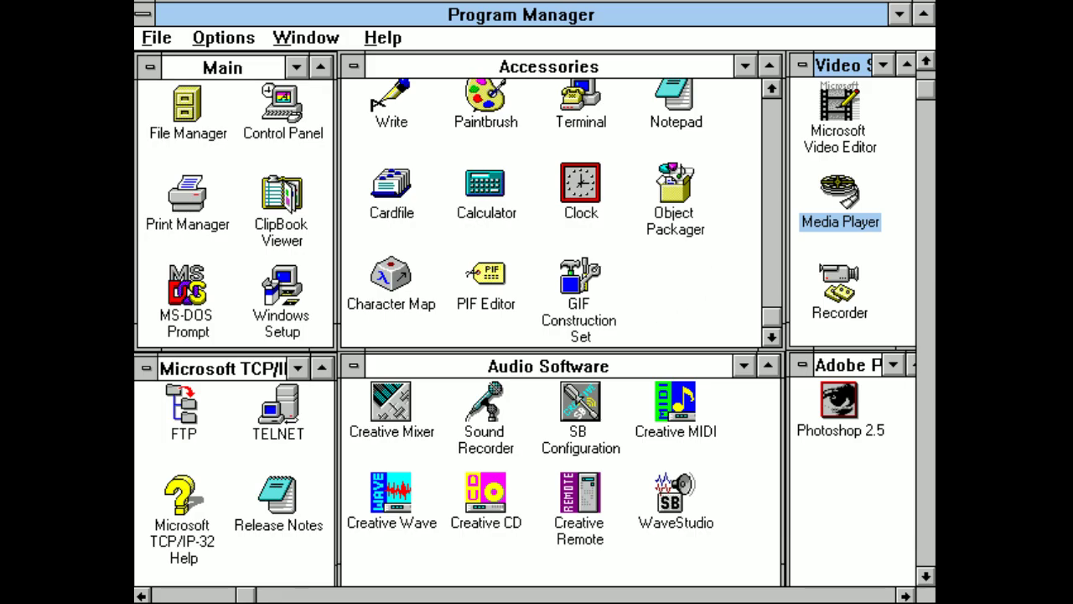
pyautogui.doubleClick(845, 146)
pyautogui.click(355, 93)
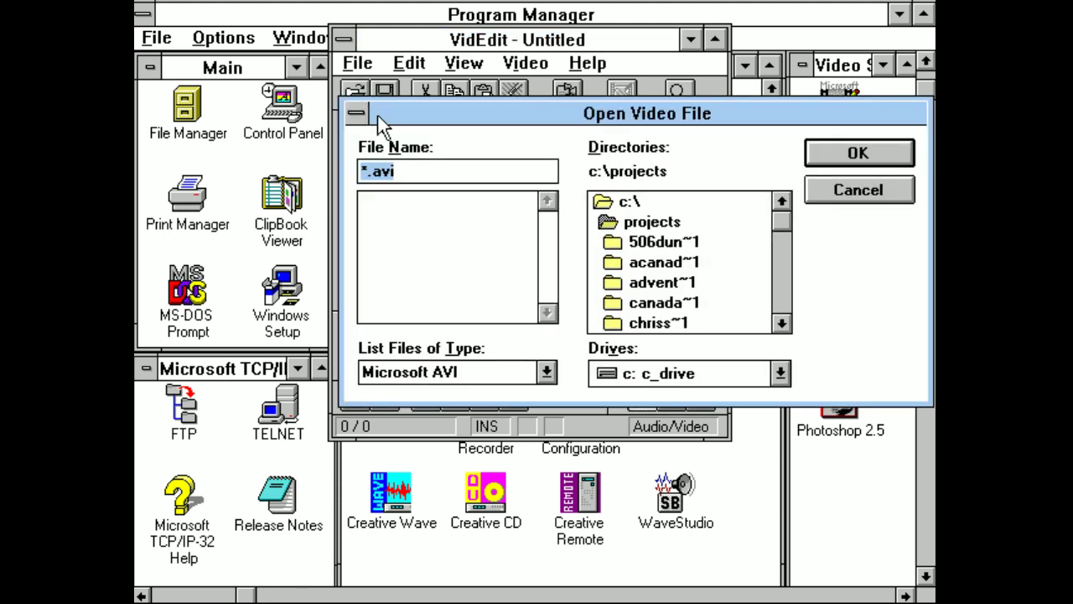
pyautogui.doubleClick(677, 320)
pyautogui.doubleClick(644, 285)
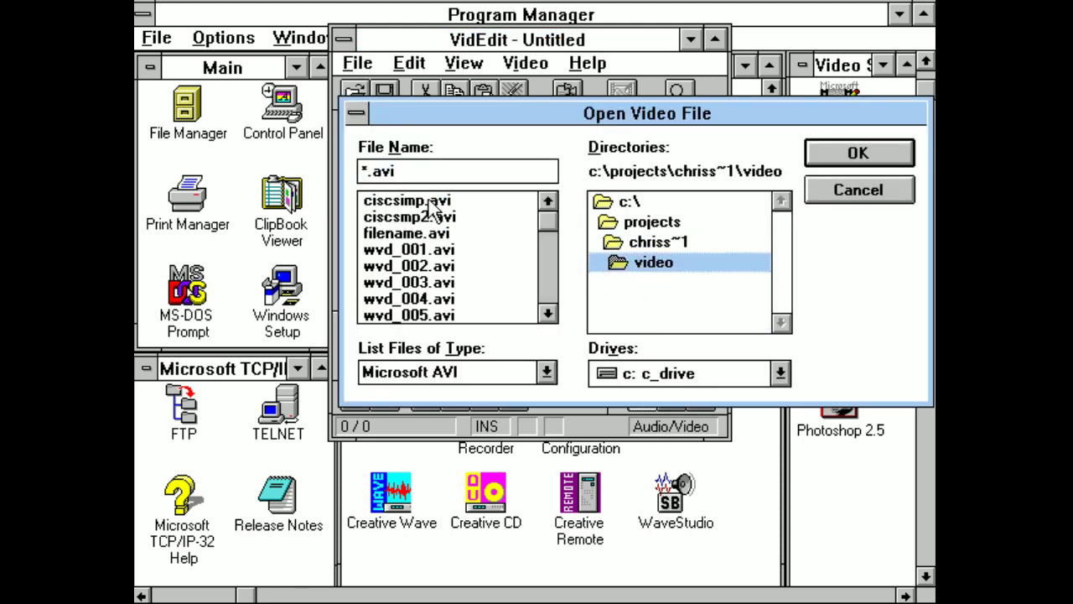
pyautogui.doubleClick(431, 220)
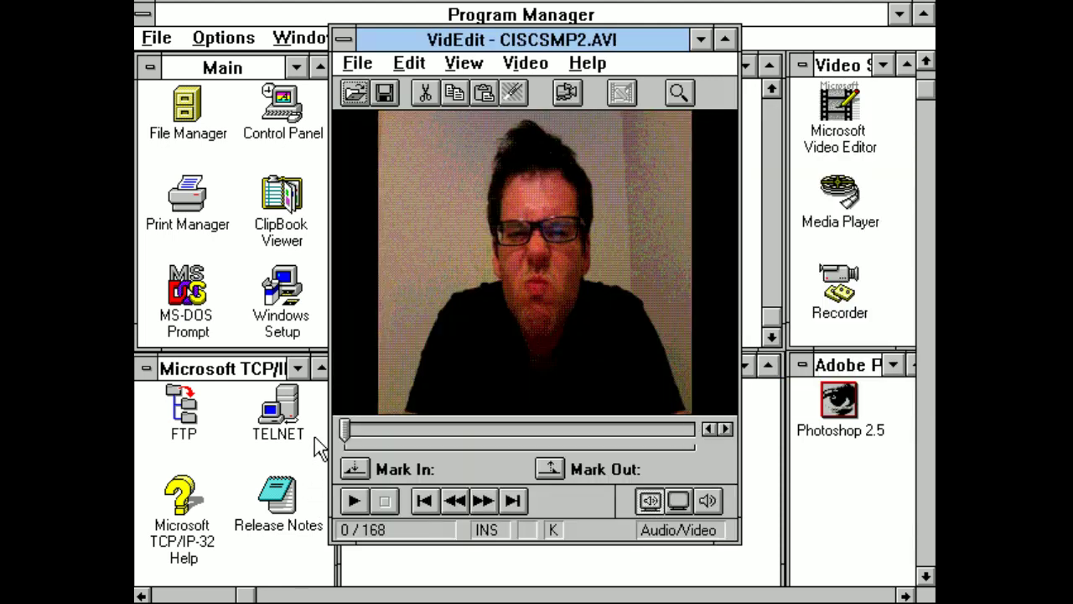
# Insert the recorded Microsoft Waveform audio file from chriss~1\audio into the video.
pyautogui.click(359, 67)
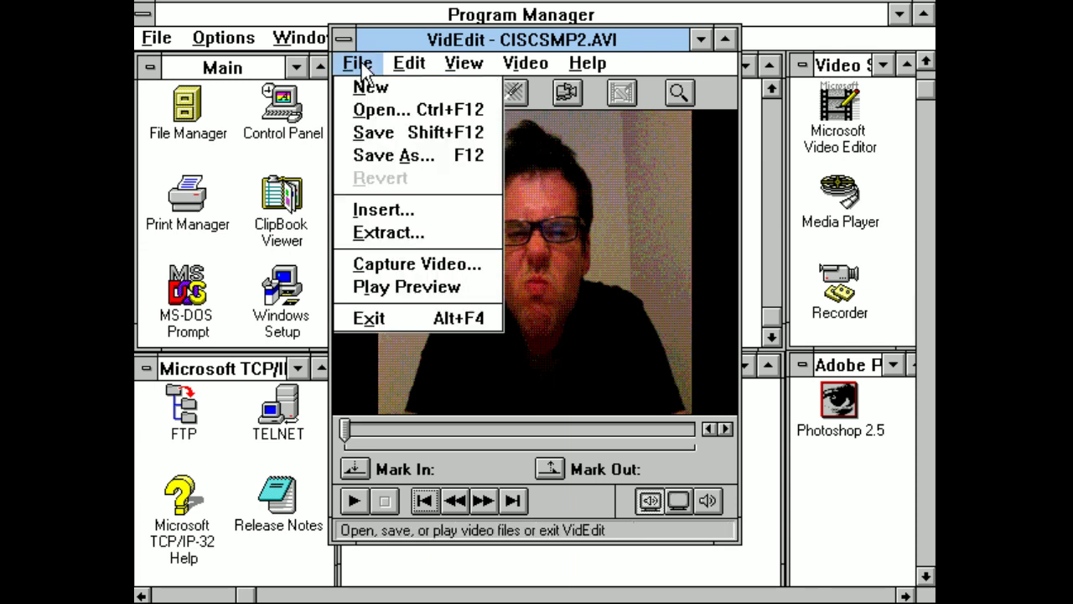
pyautogui.click(379, 211)
pyautogui.doubleClick(683, 247)
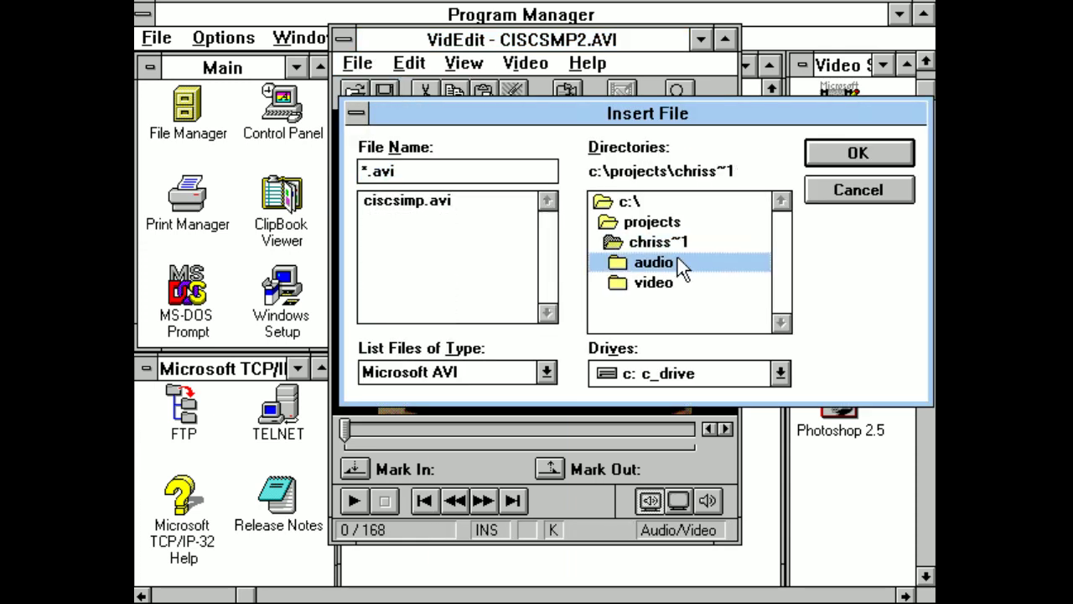
pyautogui.doubleClick(682, 264)
pyautogui.click(546, 371)
pyautogui.click(460, 445)
pyautogui.doubleClick(412, 216)
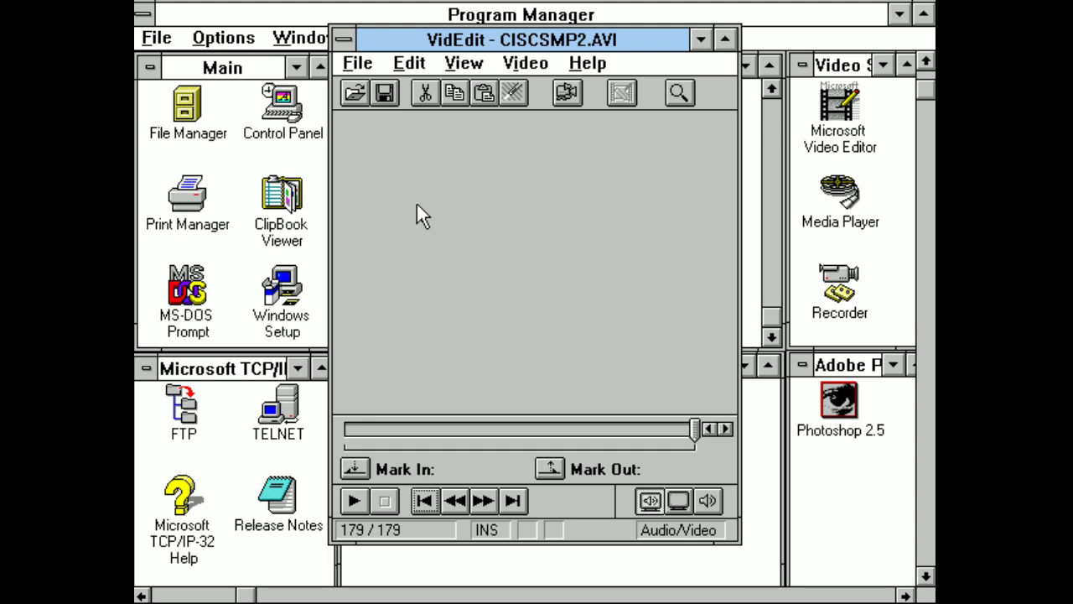
# Preview the video from the first frame with the CHRISISSOCOOL title and sound.
pyautogui.click(424, 500)
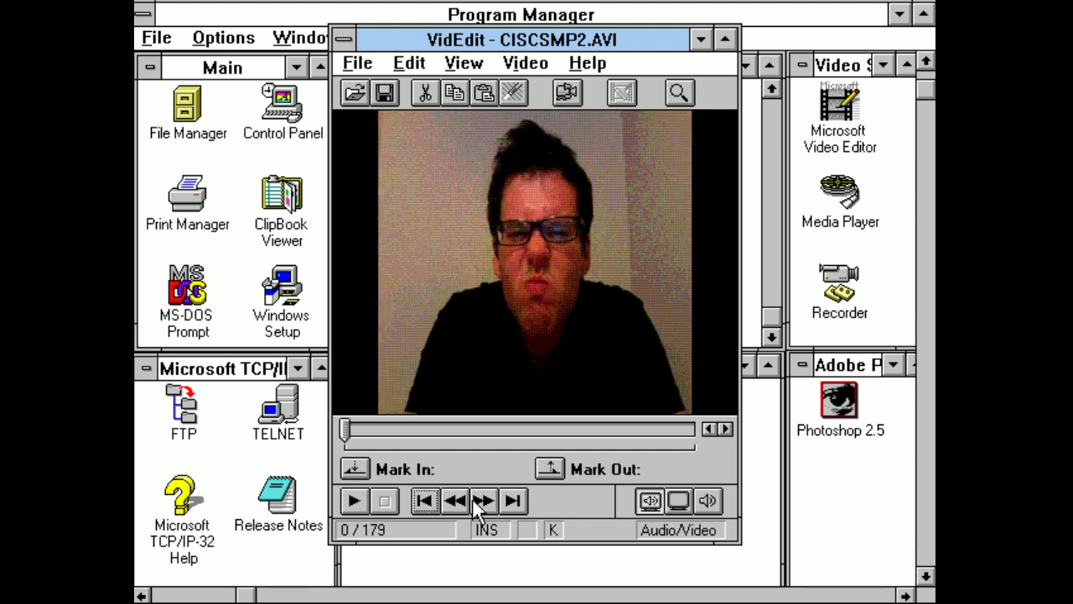
pyautogui.click(355, 500)
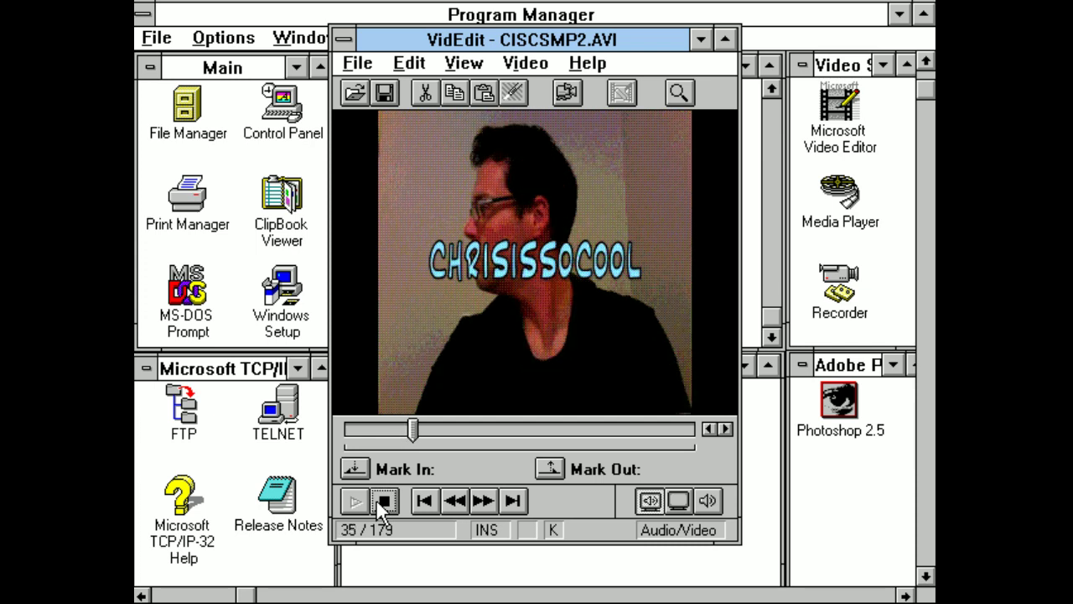
pyautogui.click(382, 501)
pyautogui.click(357, 64)
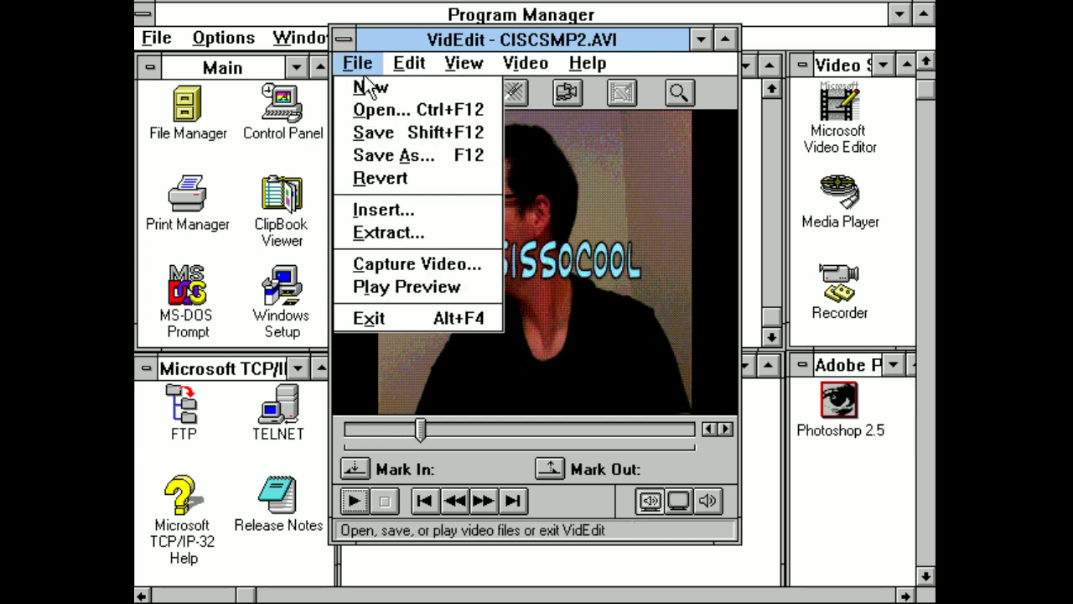
# Save the finished video as ciscsfnl.avi in the chriss~1 folder and close VidEdit.
pyautogui.click(373, 148)
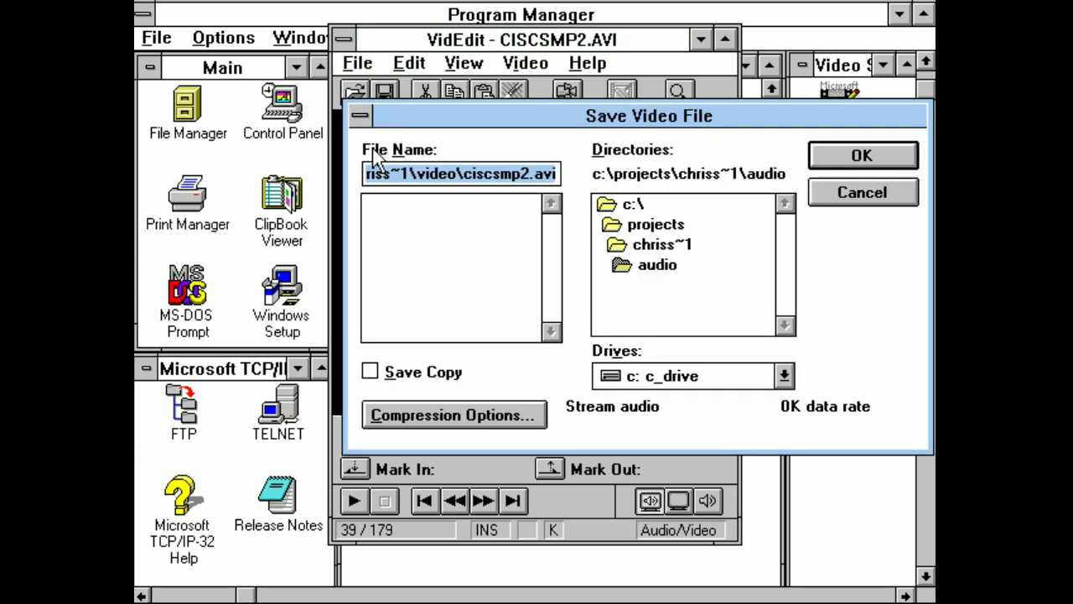
pyautogui.doubleClick(643, 243)
pyautogui.click(467, 170)
pyautogui.press('Left')
pyautogui.press('Left')
pyautogui.press('BackSpace')
pyautogui.press('BackSpace')
pyautogui.press('BackSpace')
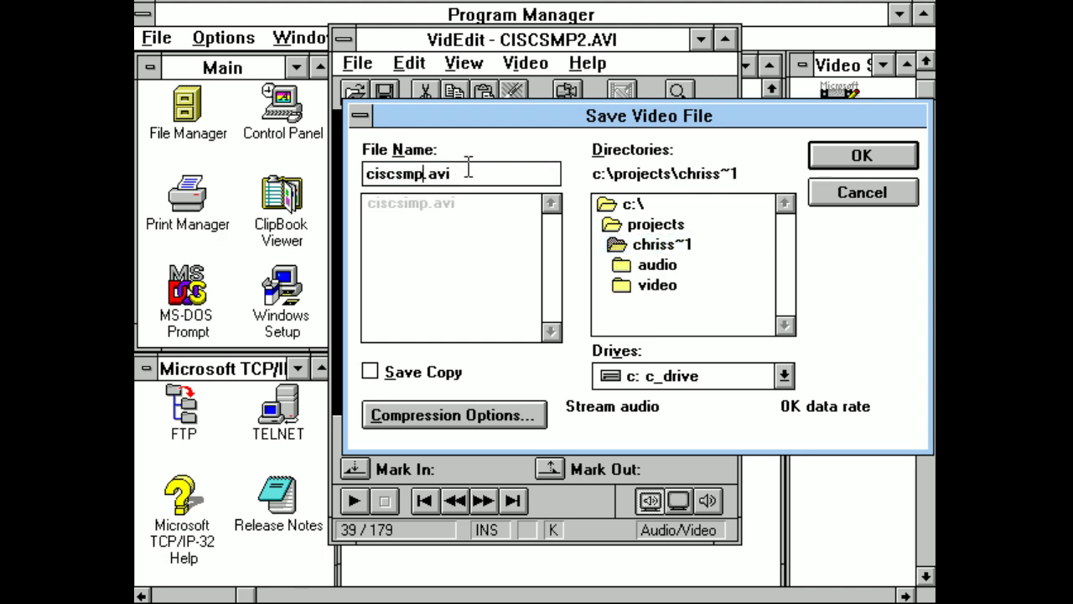
pyautogui.write('fnl')
pyautogui.click(865, 161)
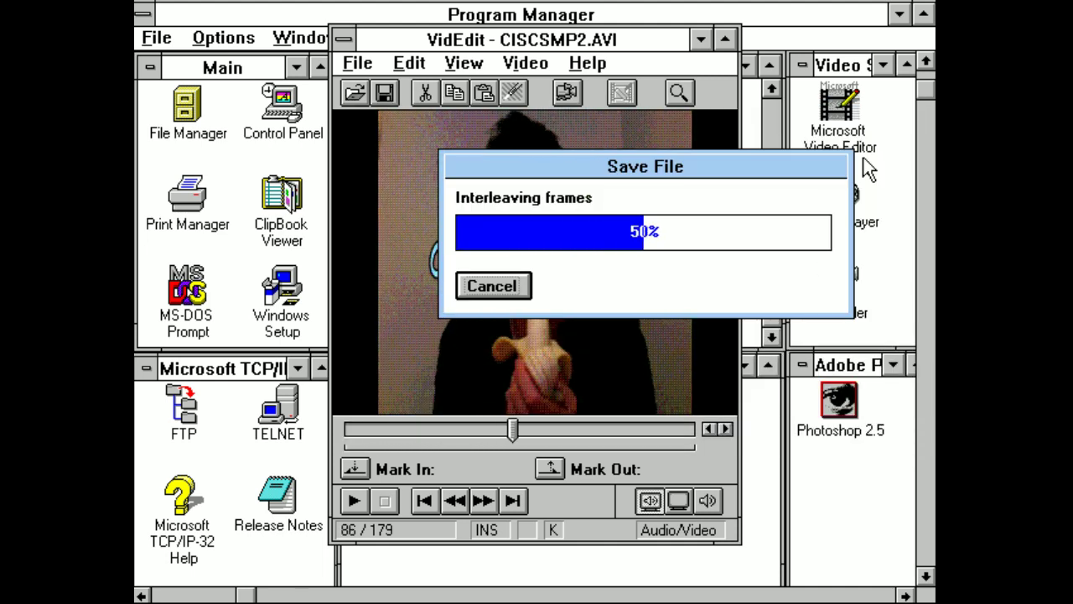
pyautogui.click(343, 38)
pyautogui.click(377, 184)
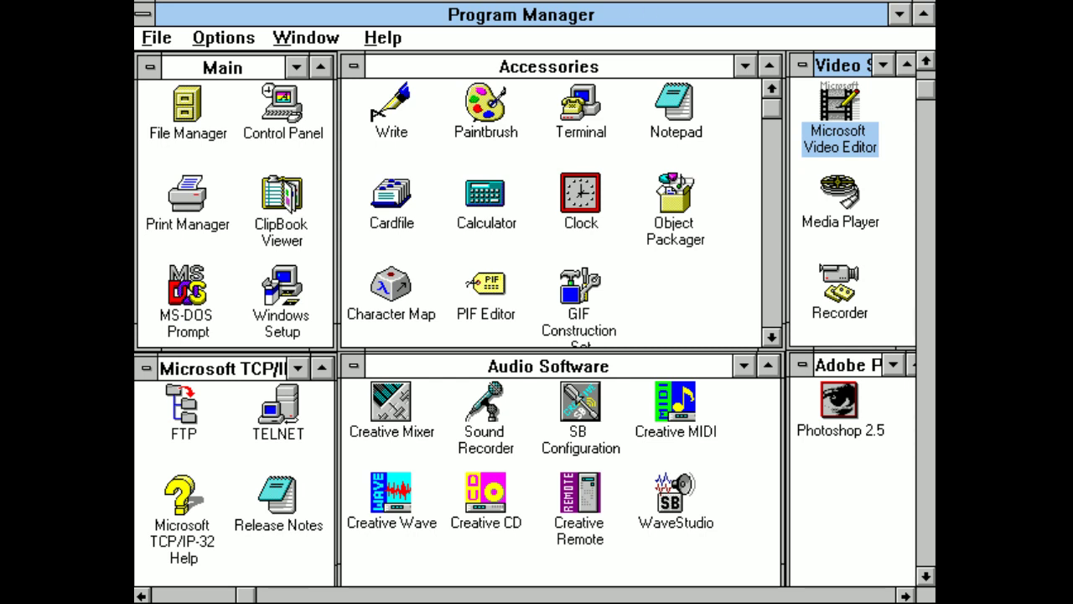
# Open videotag.nfo from chriss~1 in Notepad, then start FTP with 'open ftp.user.youtube.com'.
pyautogui.doubleClick(681, 126)
pyautogui.click(155, 30)
pyautogui.click(161, 77)
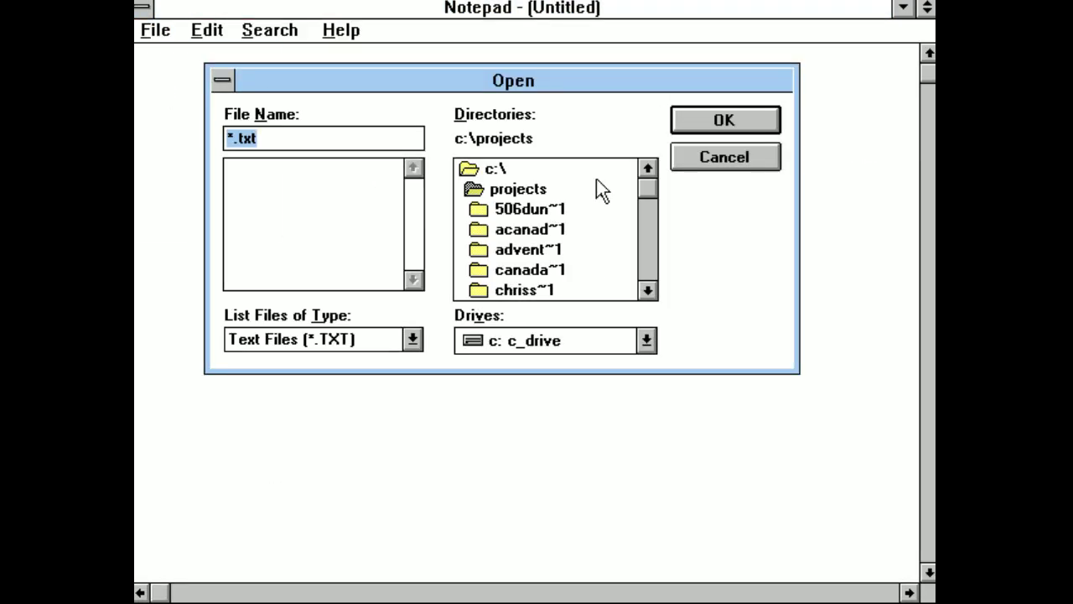
pyautogui.doubleClick(537, 292)
pyautogui.write('*.*')
pyautogui.press('Return')
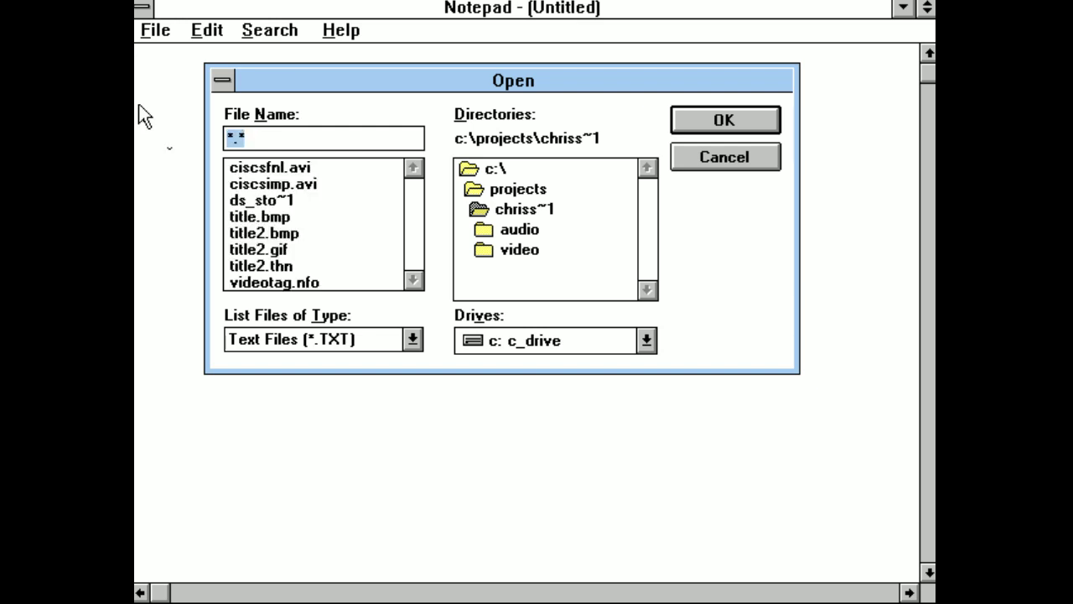
pyautogui.doubleClick(241, 284)
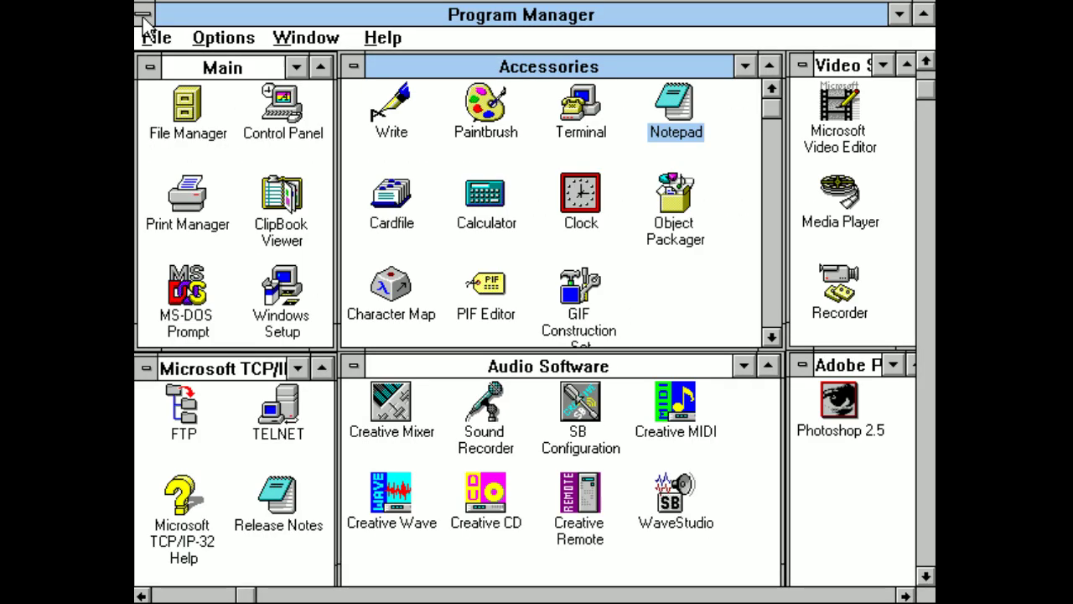
pyautogui.doubleClick(182, 411)
pyautogui.write('open ftp.user.youtube.com')
# Connect to ftp.user.youtube.com, log in with the account username and password, and list folders.
pyautogui.press('Return')
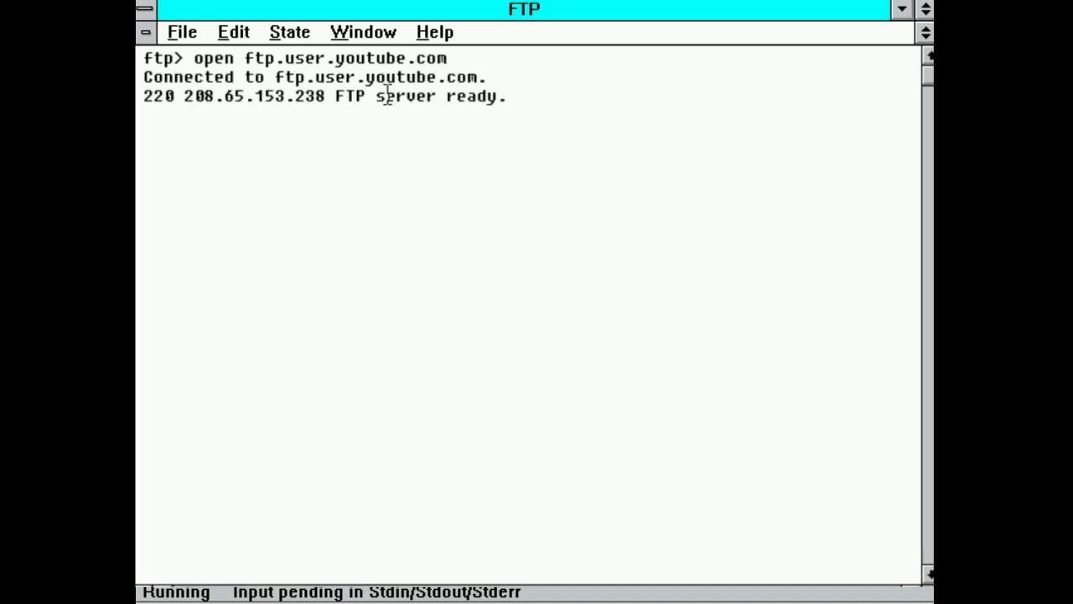
pyautogui.write('sweetsingin')
pyautogui.press('Return')
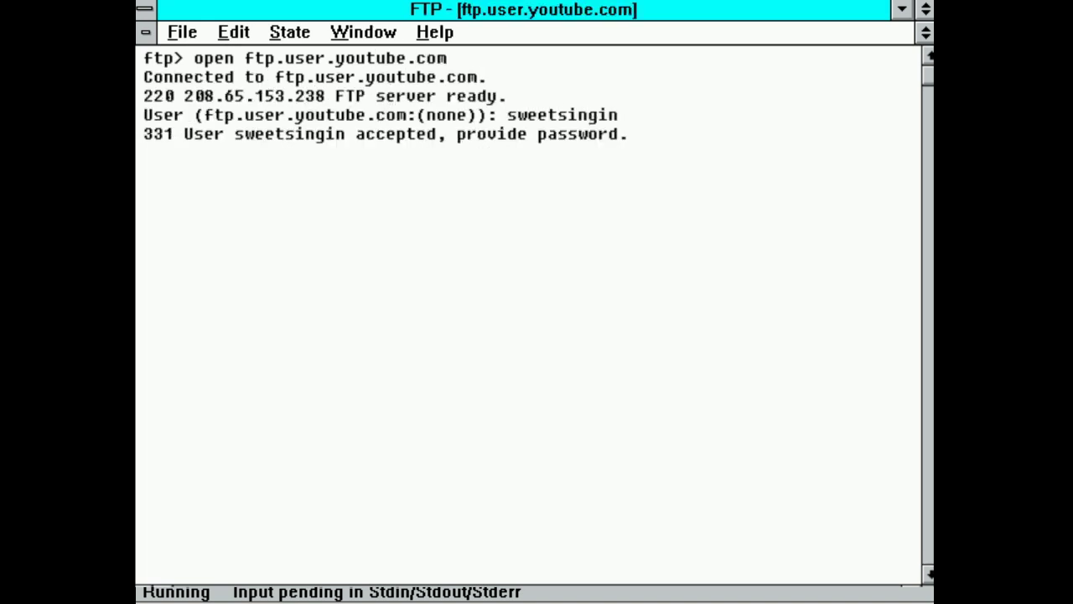
pyautogui.press('Return')
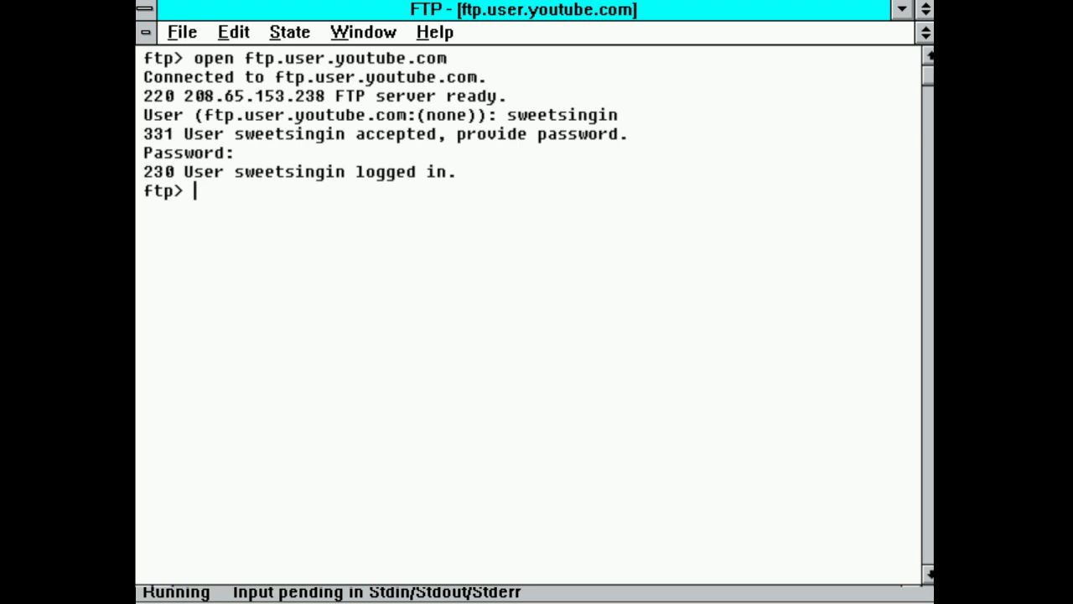
pyautogui.write('dir')
pyautogui.press('Return')
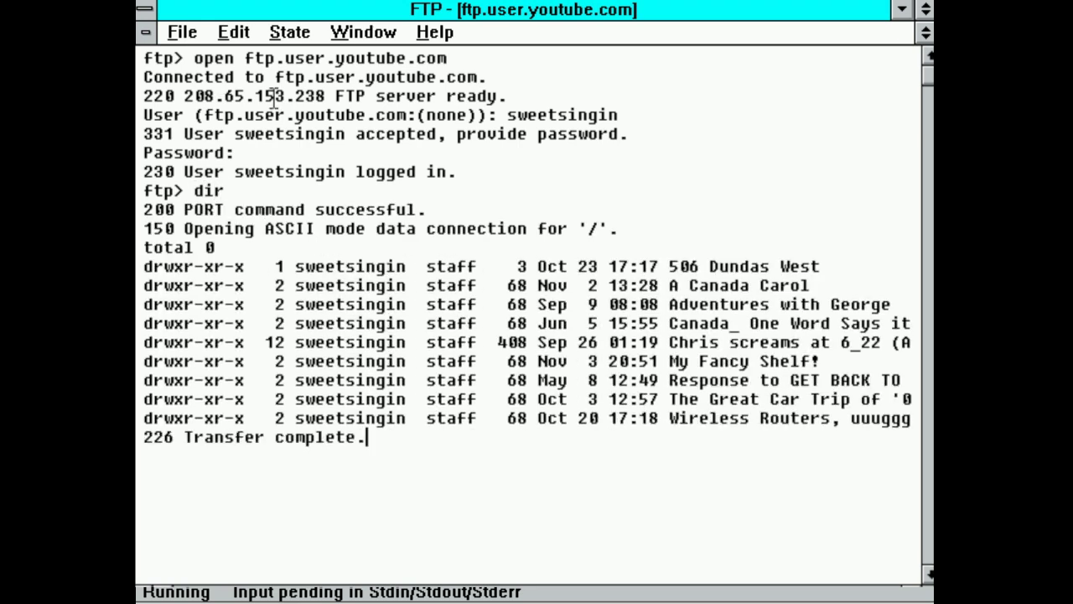
# Create the "My Theme Tune!" folder on the server and move into it.
pyautogui.write('mkdir "My Theme Tune!"')
pyautogui.press('Return')
pyautogui.write('cd "My Theme Tune!"')
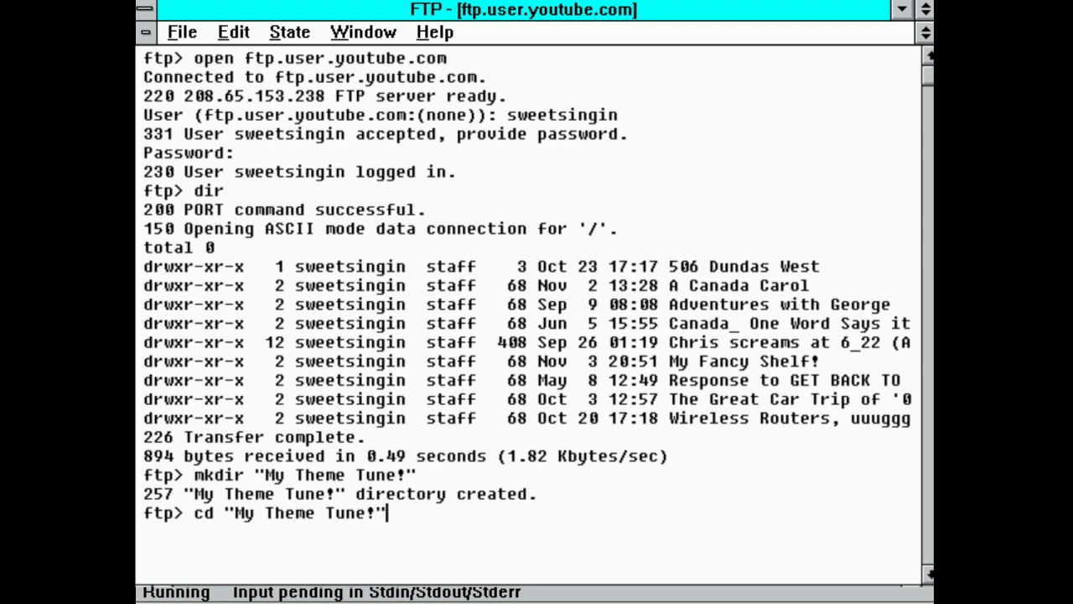
pyautogui.press('Return')
# Upload ciscfnl.avi and videotag.nfo from C:\projects\chriss~1 and list the folder contents.
pyautogui.write('send C:\\projects\\chriss~1')
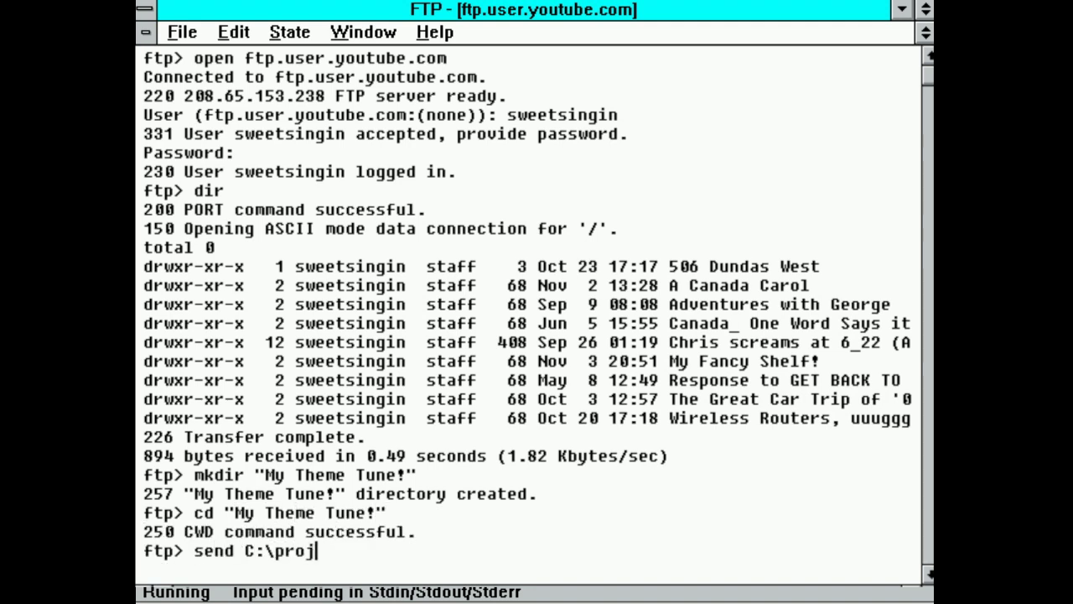
pyautogui.write('\\ciscfnl.avi')
pyautogui.press('Return')
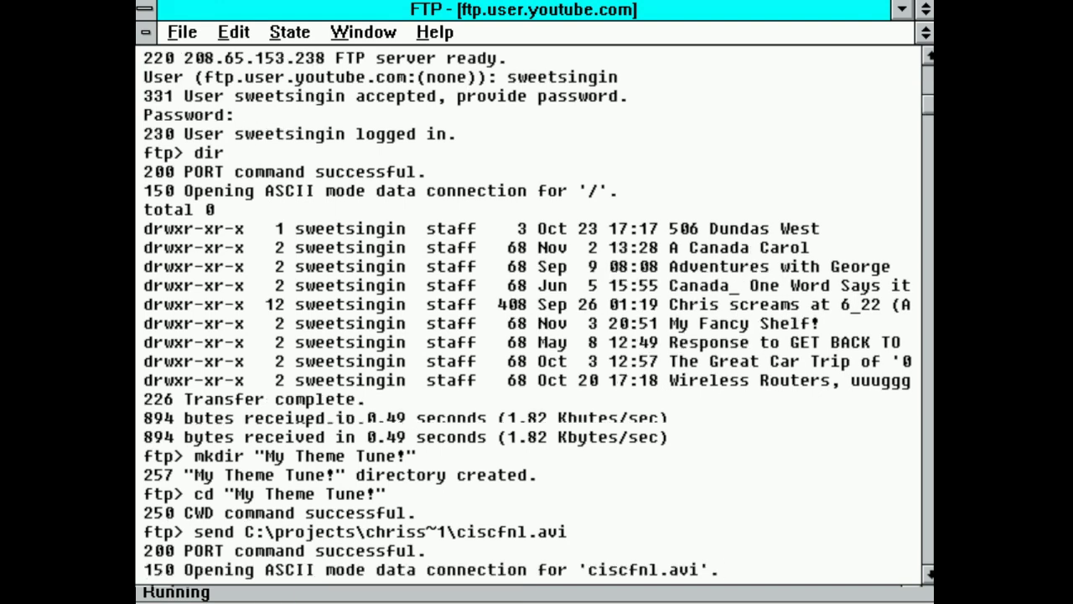
pyautogui.write('send C:\\')
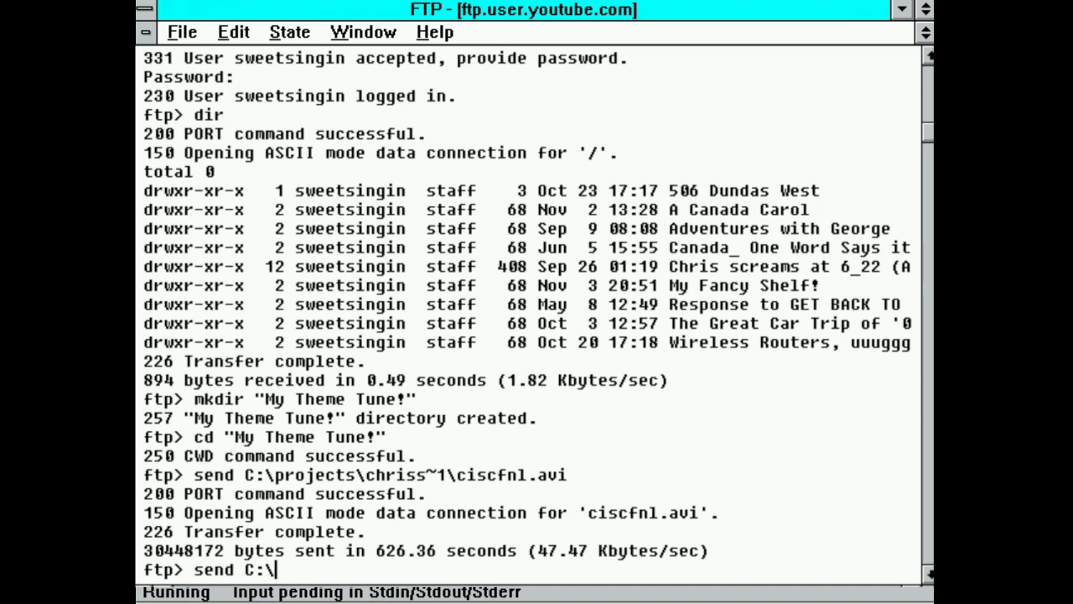
pyautogui.write('projects\\chriss~1\\videotag.nfo')
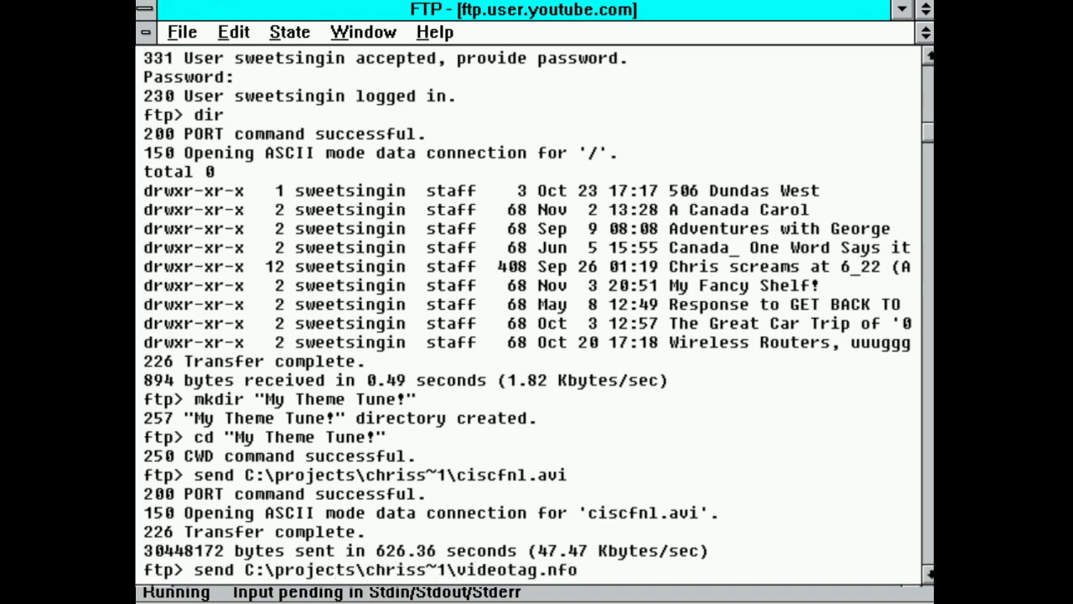
pyautogui.press('Return')
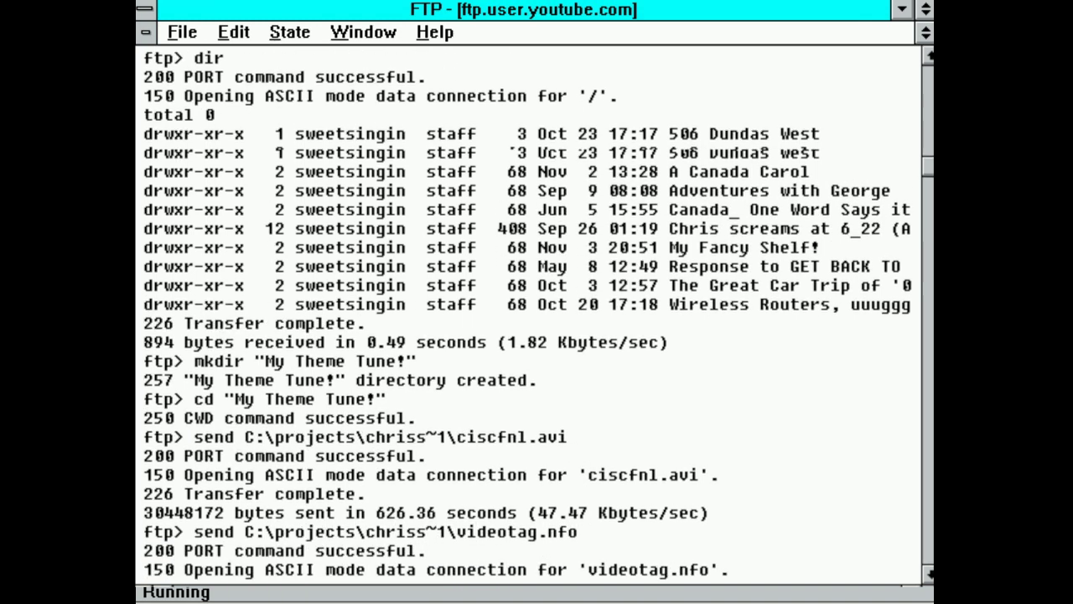
pyautogui.write('dir')
pyautogui.press('Return')
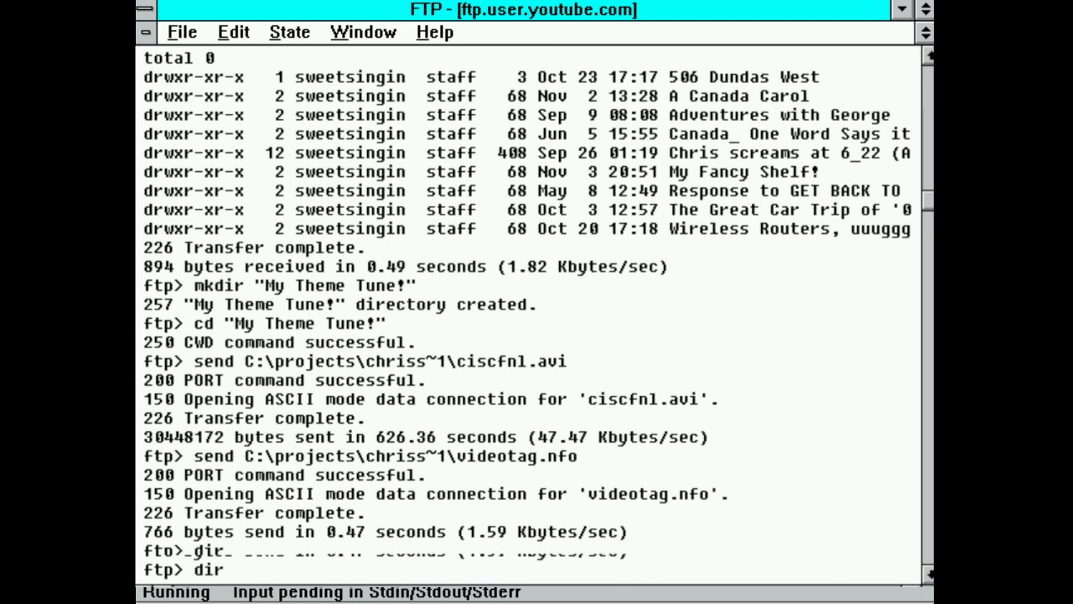